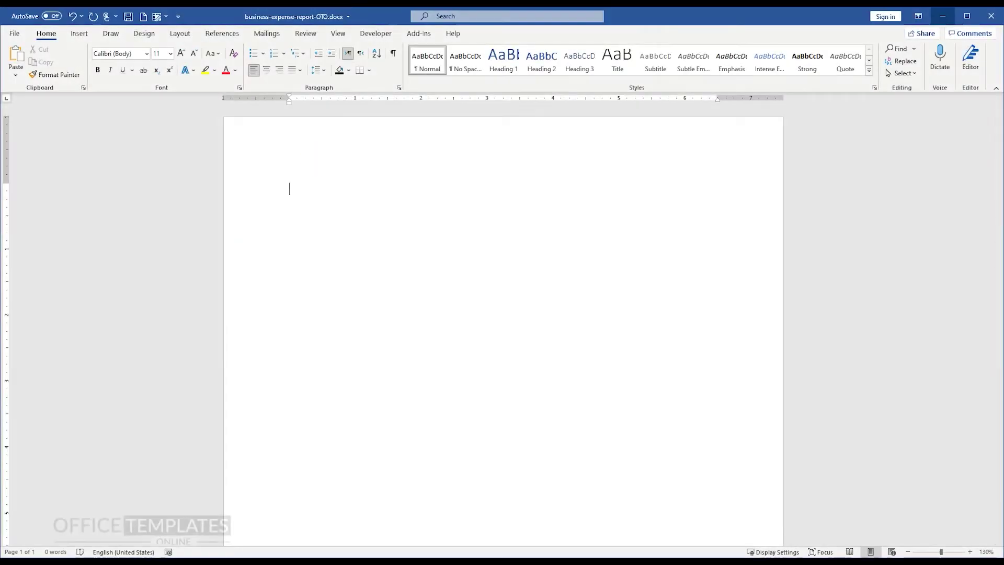
Type BUSINESS EXPENSE REPORT on the first line and format it 26 pt bold
{"action": "left_click", "coordinate": [318, 159]}
{"action": "type", "text": "BUSINESS EXPENSE"}
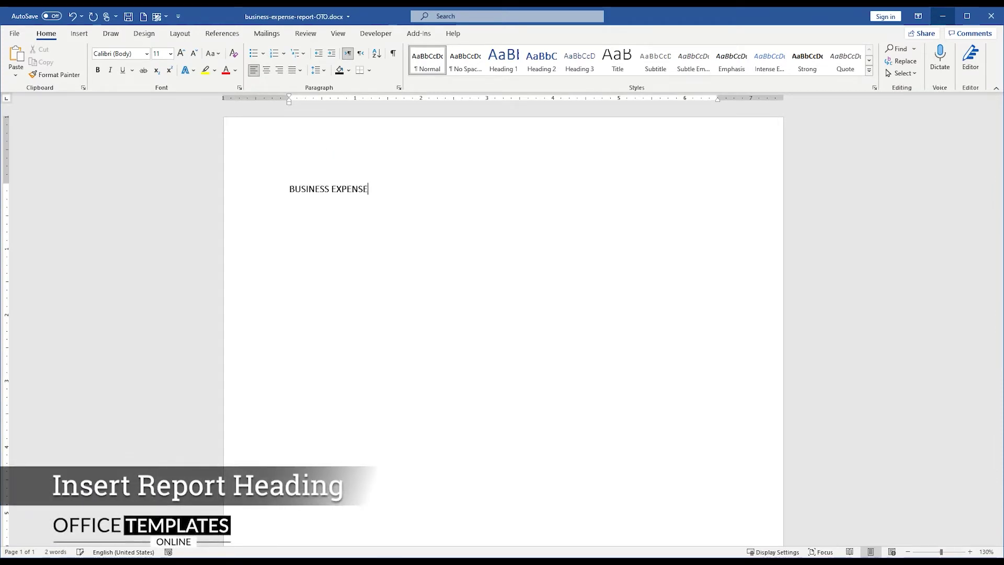
{"action": "type", "text": " REPORT"}
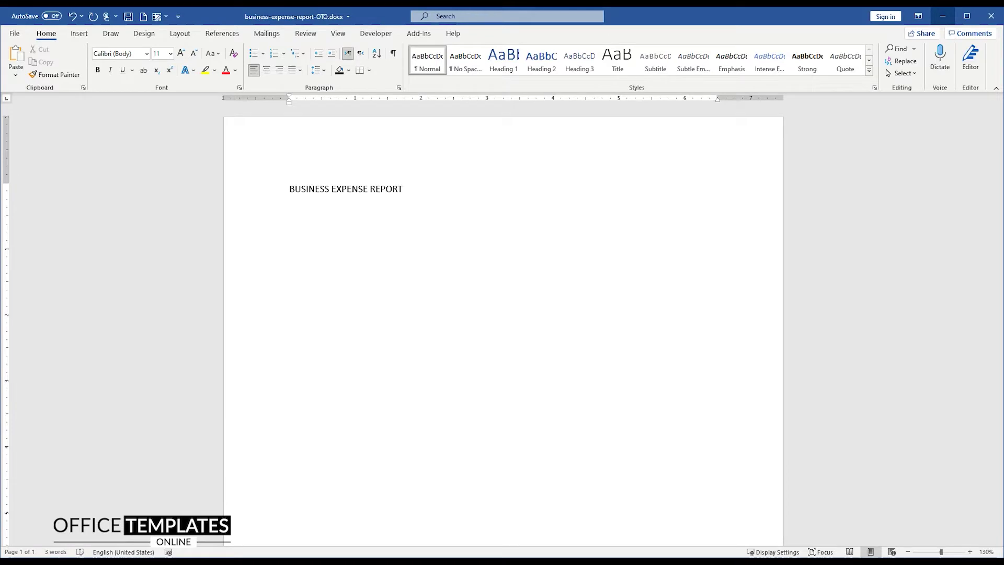
{"action": "key", "text": "ctrl+a"}
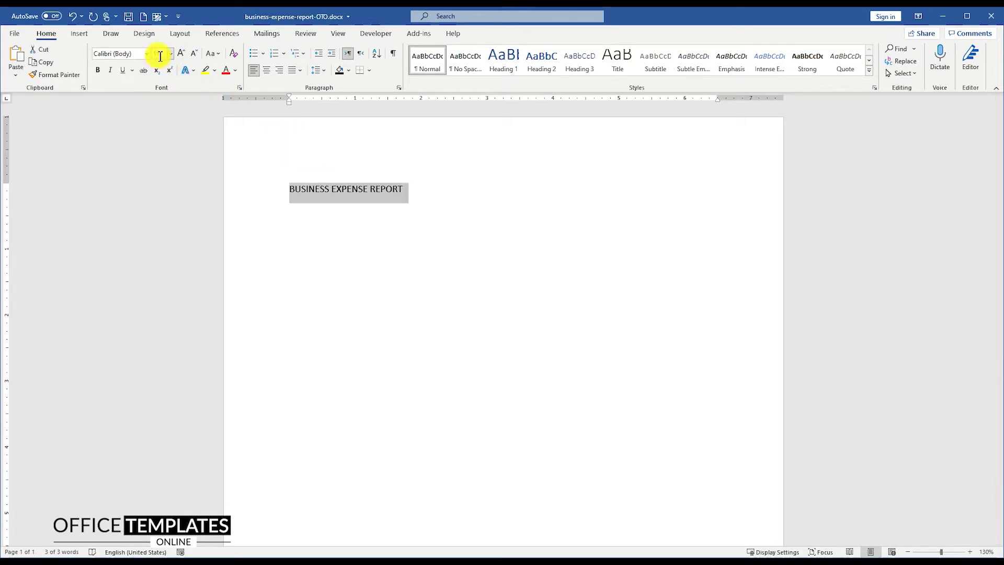
{"action": "type", "text": "26"}
{"action": "key", "text": "Return"}
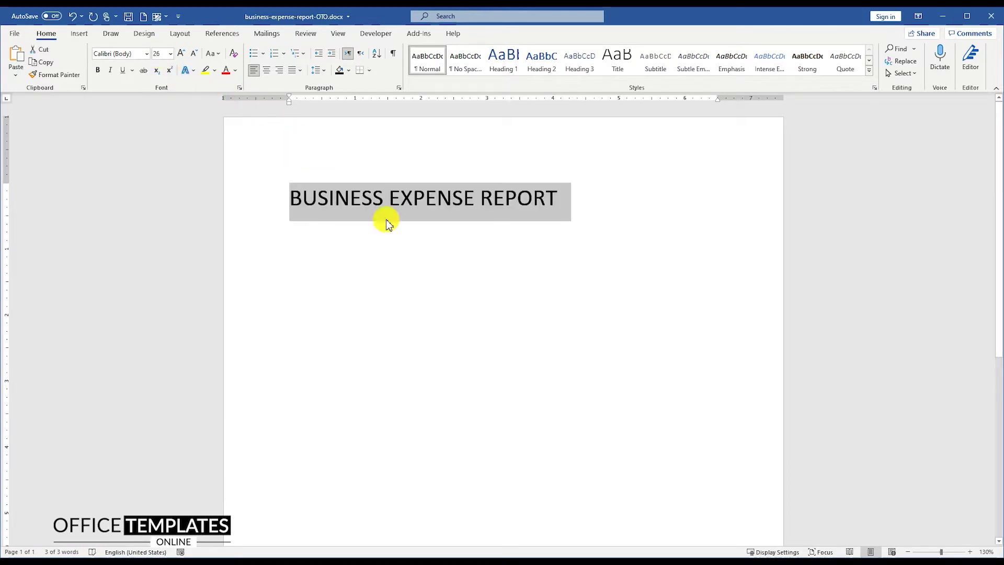
{"action": "left_click", "coordinate": [101, 71]}
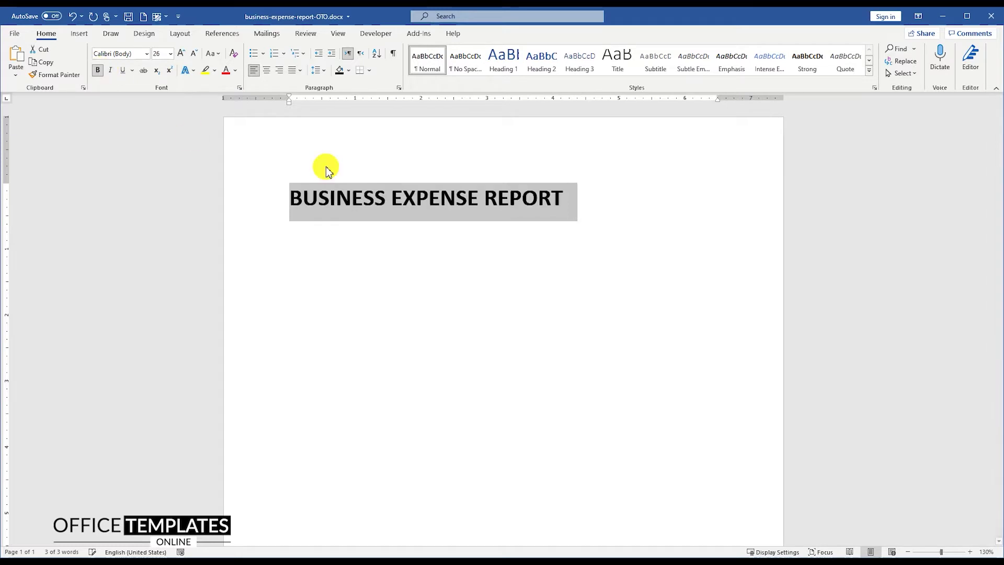
{"action": "left_click", "coordinate": [564, 191]}
{"action": "left_click", "coordinate": [79, 33]}
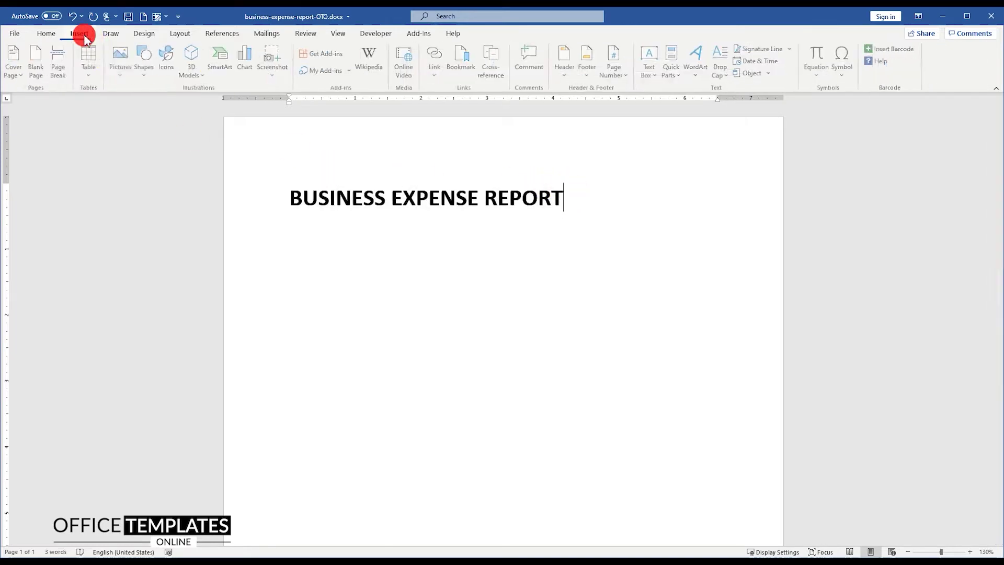
Insert the logo.svg picture from this computer into the document
{"action": "left_click", "coordinate": [122, 62]}
{"action": "left_click", "coordinate": [149, 107]}
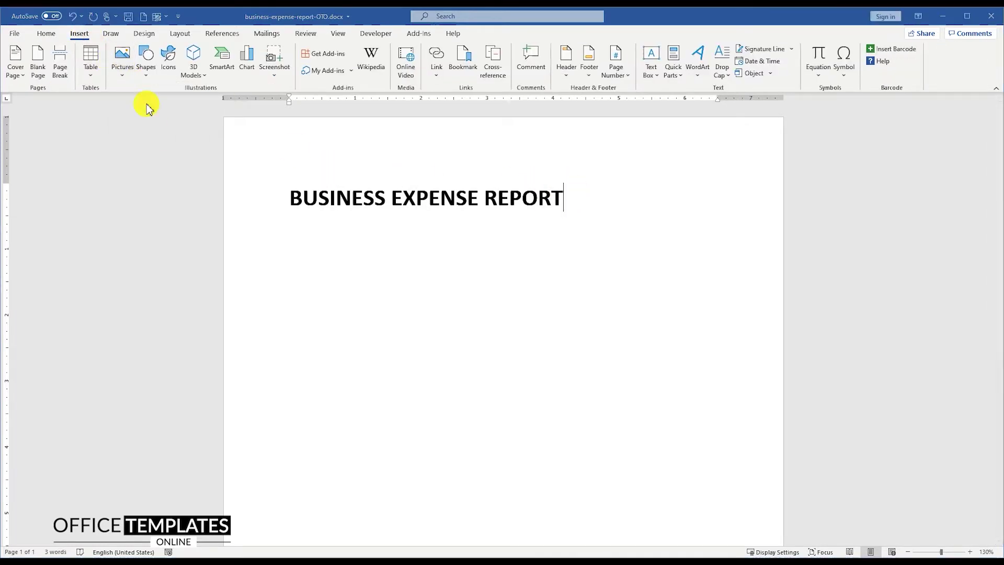
{"action": "left_click", "coordinate": [124, 105]}
{"action": "double_click", "coordinate": [123, 104]}
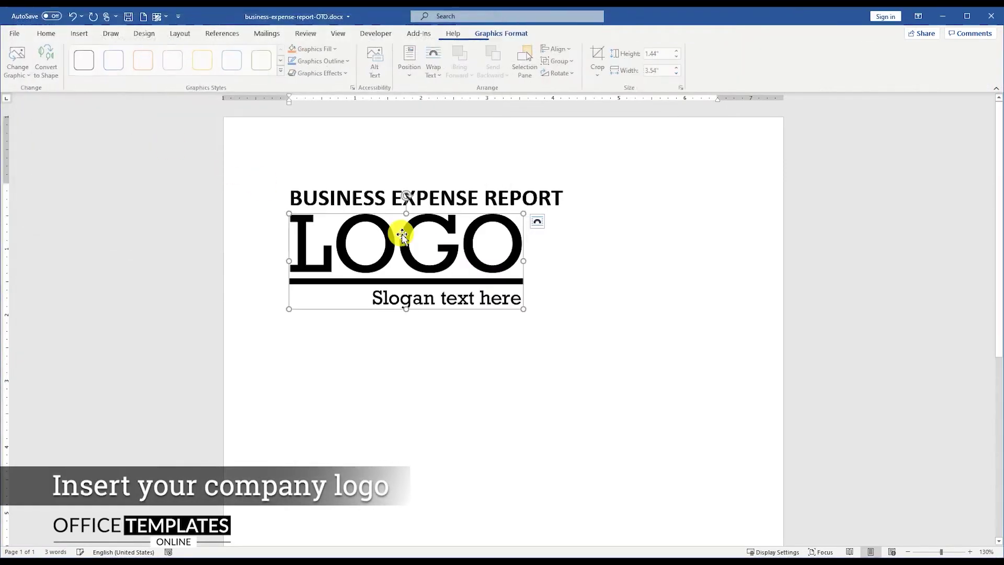
Float the logo in front of text, shrink it to about a third, and align it right
{"action": "left_click", "coordinate": [538, 224]}
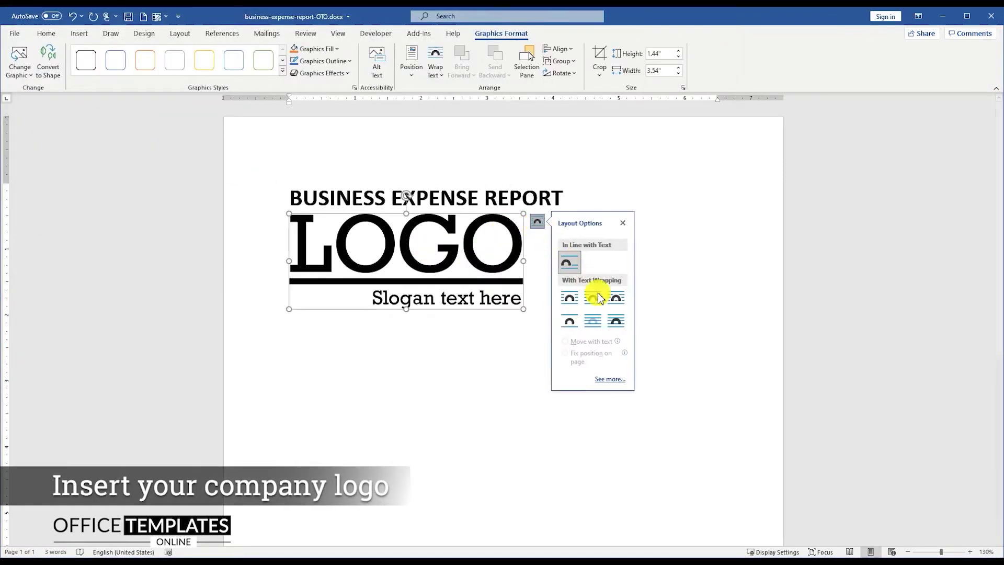
{"action": "left_click", "coordinate": [618, 323]}
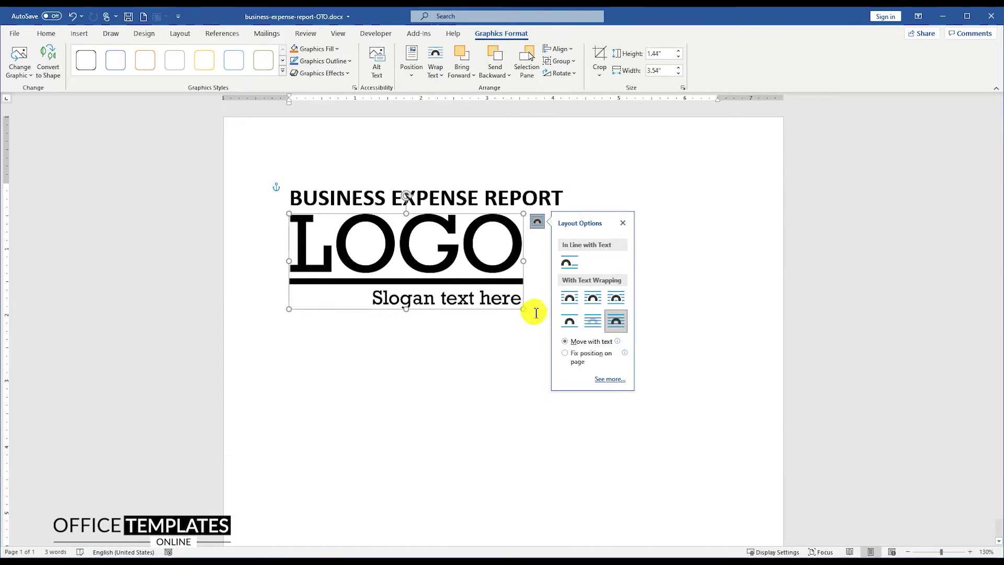
{"action": "left_click_drag", "start_coordinate": [524, 309], "coordinate": [685, 204]}
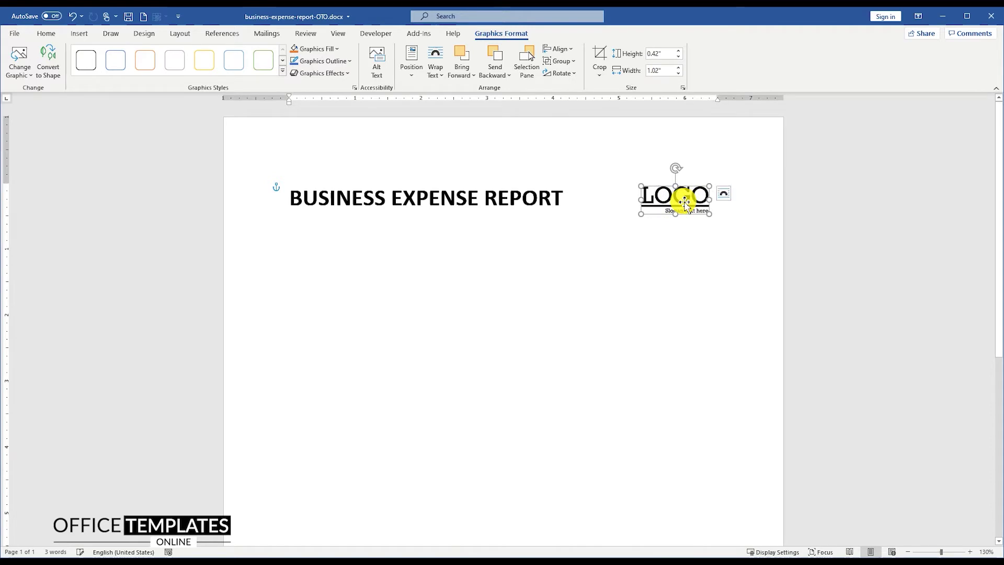
{"action": "left_click", "coordinate": [561, 48]}
{"action": "left_click", "coordinate": [584, 98]}
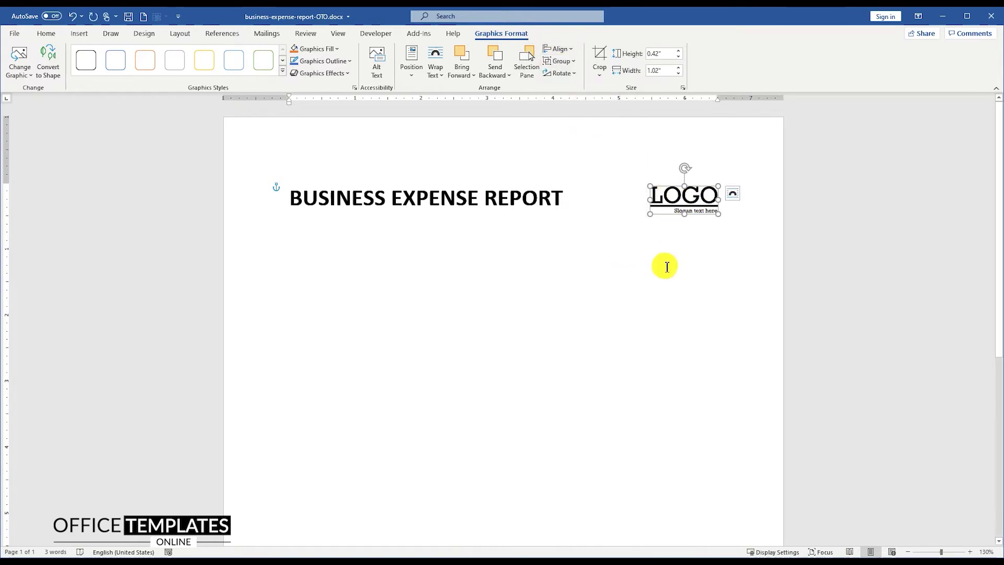
{"action": "left_click", "coordinate": [647, 271]}
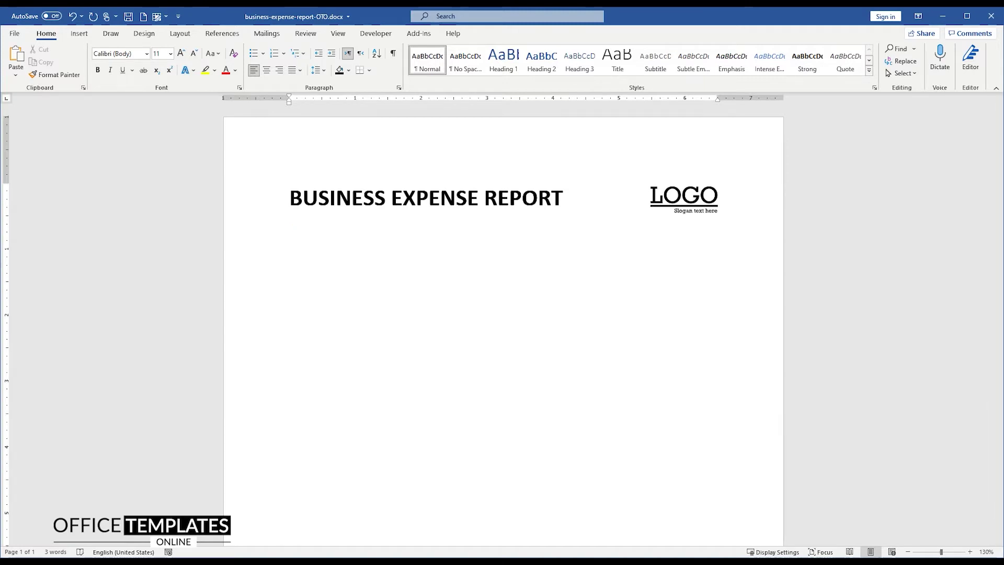
Insert a 3-column by 5-row table below the heading and select it
{"action": "left_click", "coordinate": [80, 35]}
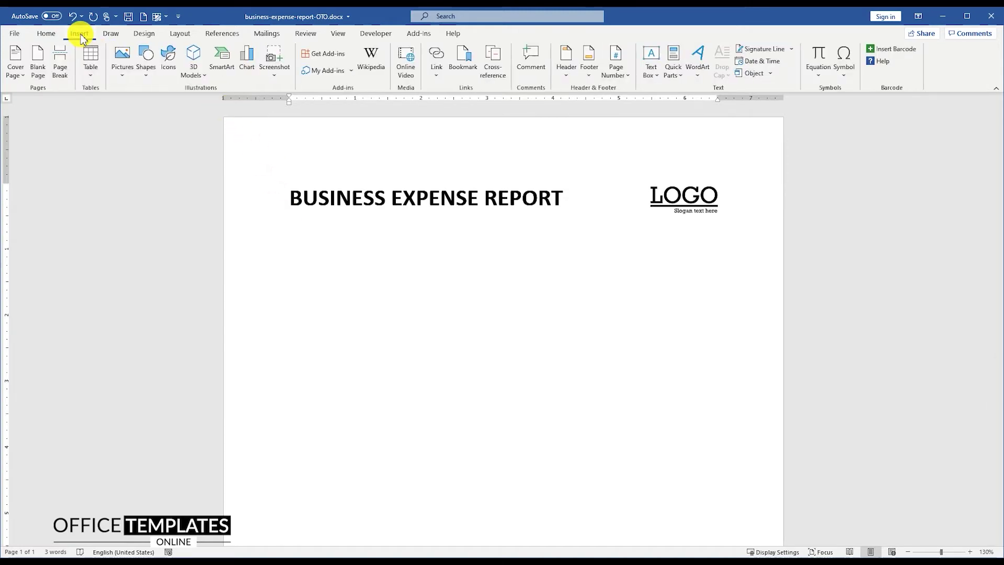
{"action": "left_click", "coordinate": [91, 57]}
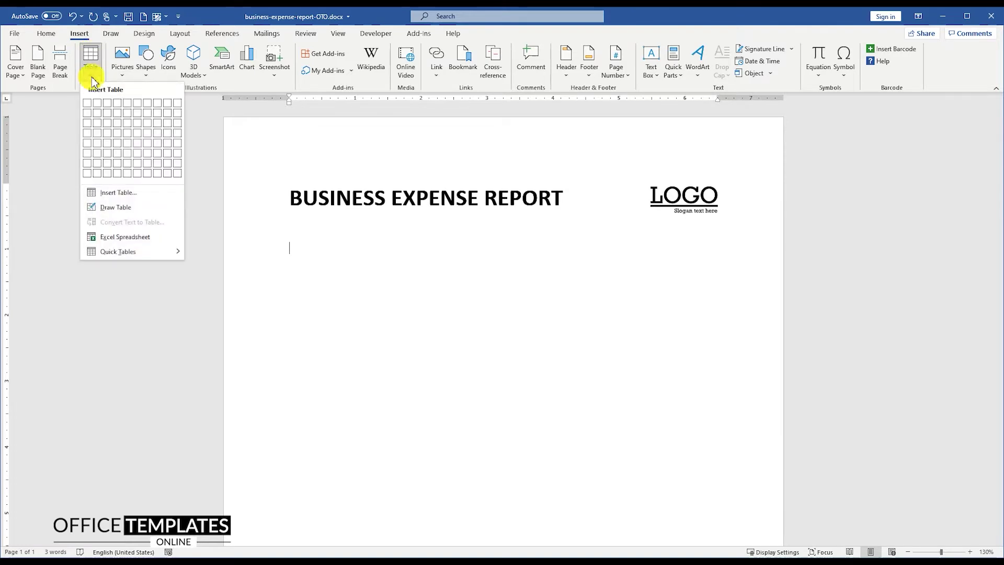
{"action": "left_click", "coordinate": [107, 143]}
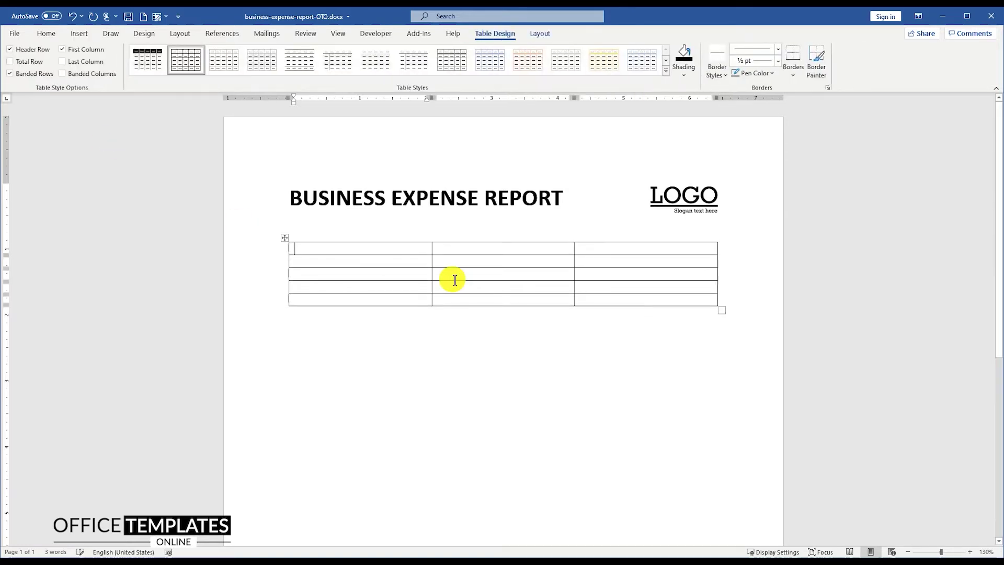
{"action": "left_click", "coordinate": [287, 238]}
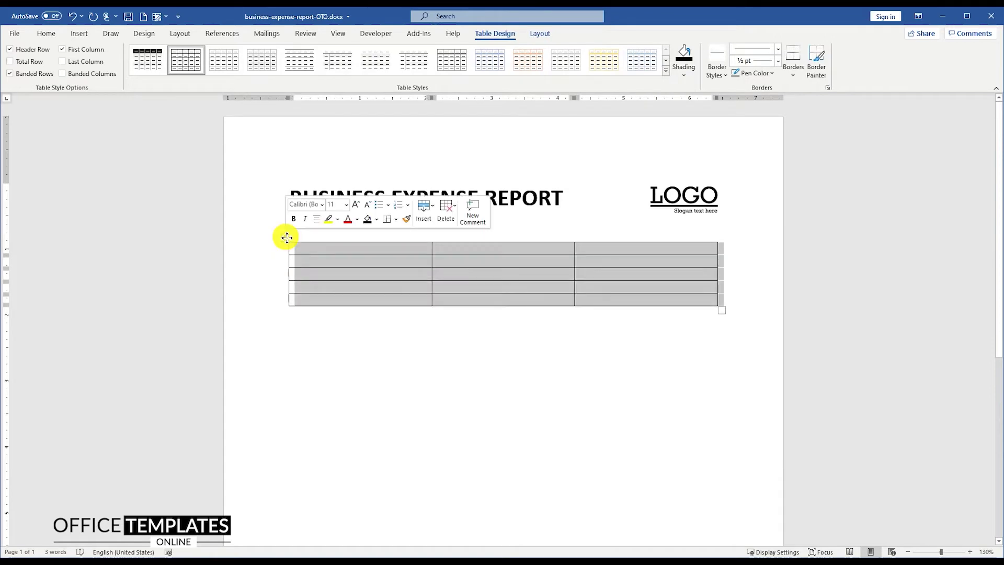
Set custom top and bottom cell margins of 0.03 inches in Table Properties
{"action": "right_click", "coordinate": [287, 239]}
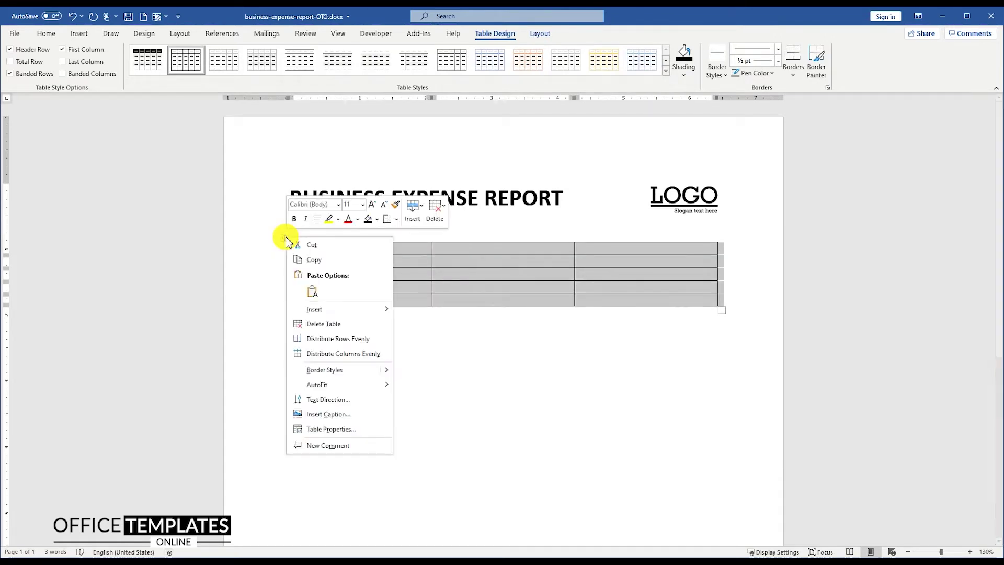
{"action": "left_click", "coordinate": [329, 430]}
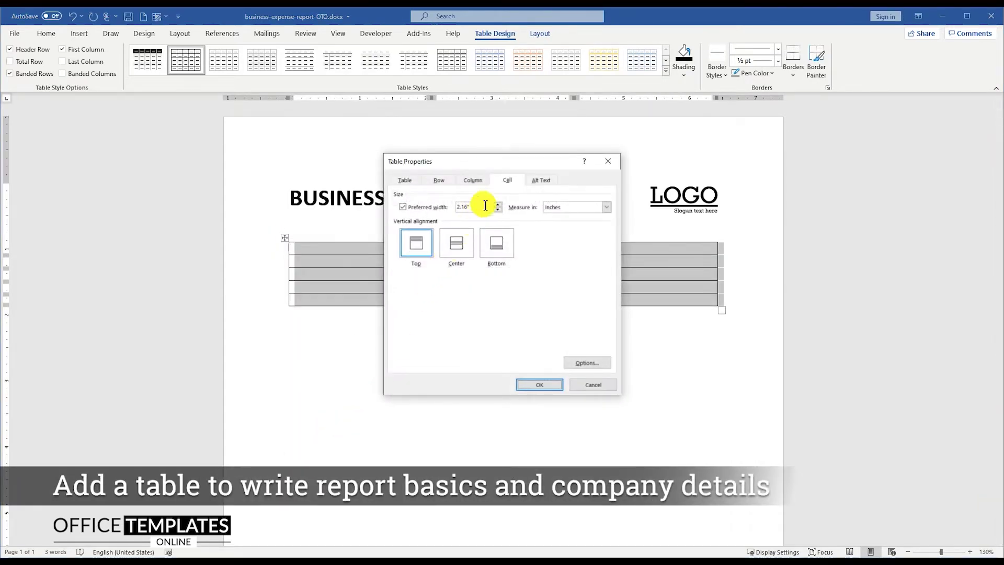
{"action": "left_click", "coordinate": [584, 362]}
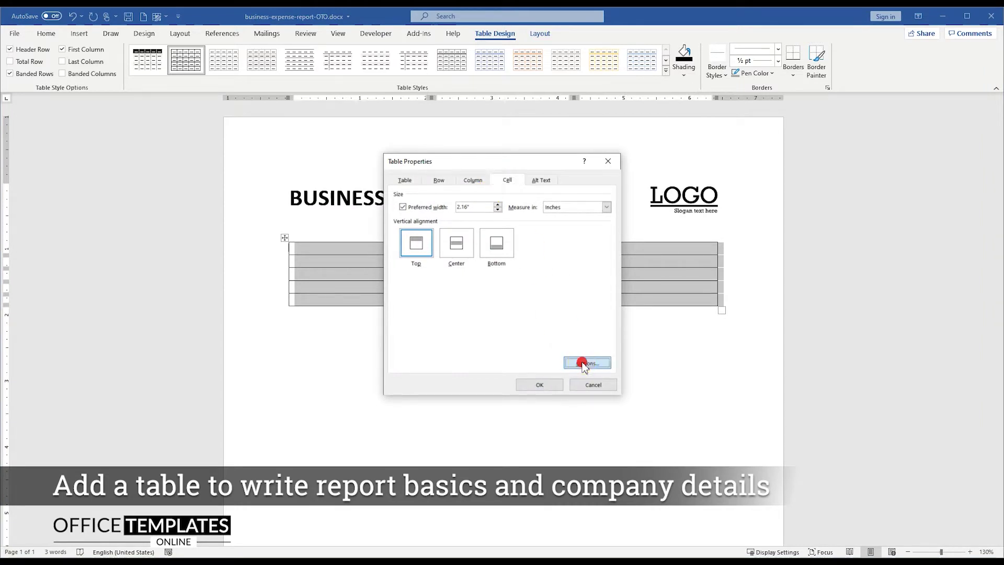
{"action": "left_click", "coordinate": [366, 148]}
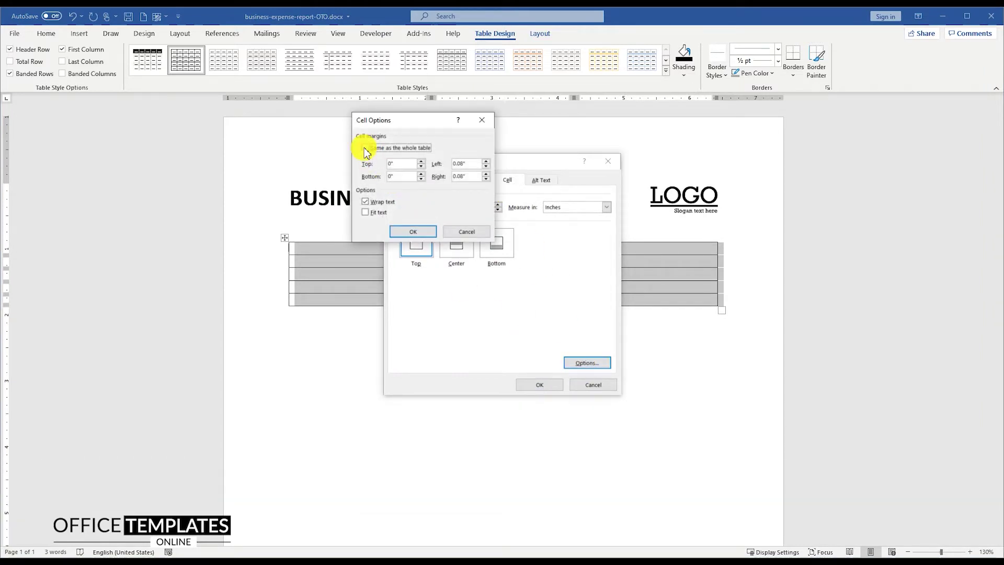
{"action": "left_click", "coordinate": [421, 174]}
{"action": "left_click", "coordinate": [421, 174]}
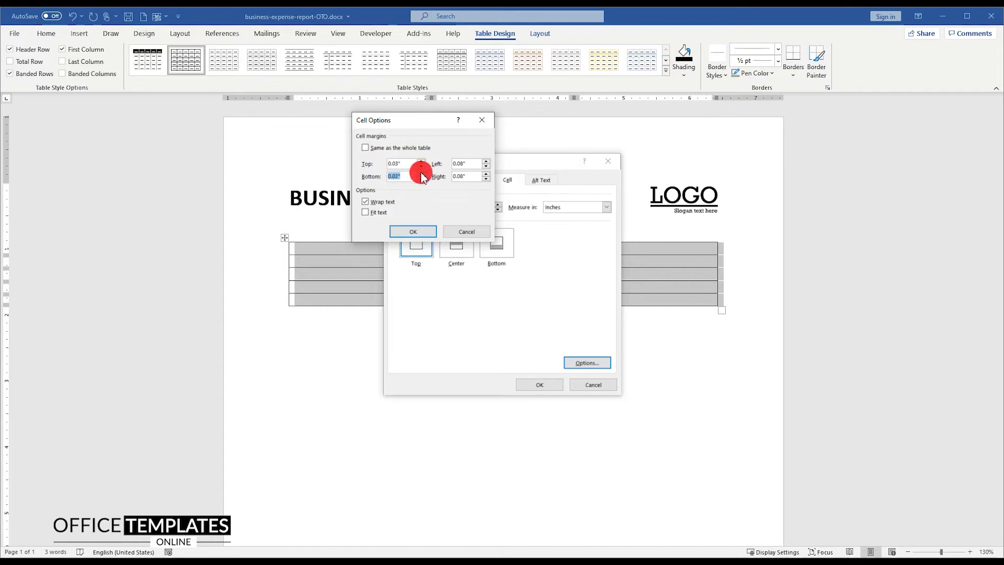
{"action": "left_click", "coordinate": [421, 174]}
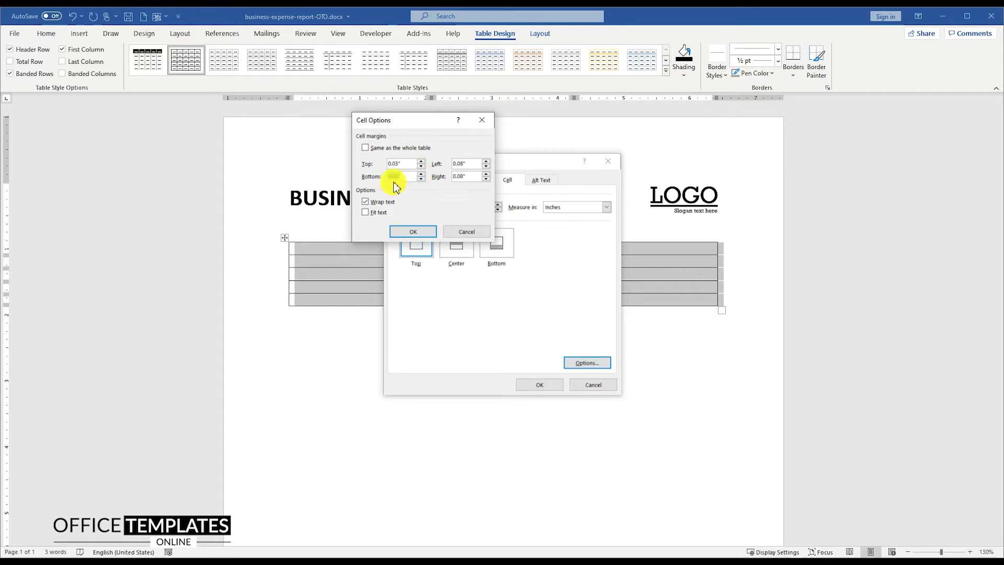
{"action": "left_click", "coordinate": [412, 231]}
{"action": "left_click", "coordinate": [537, 385]}
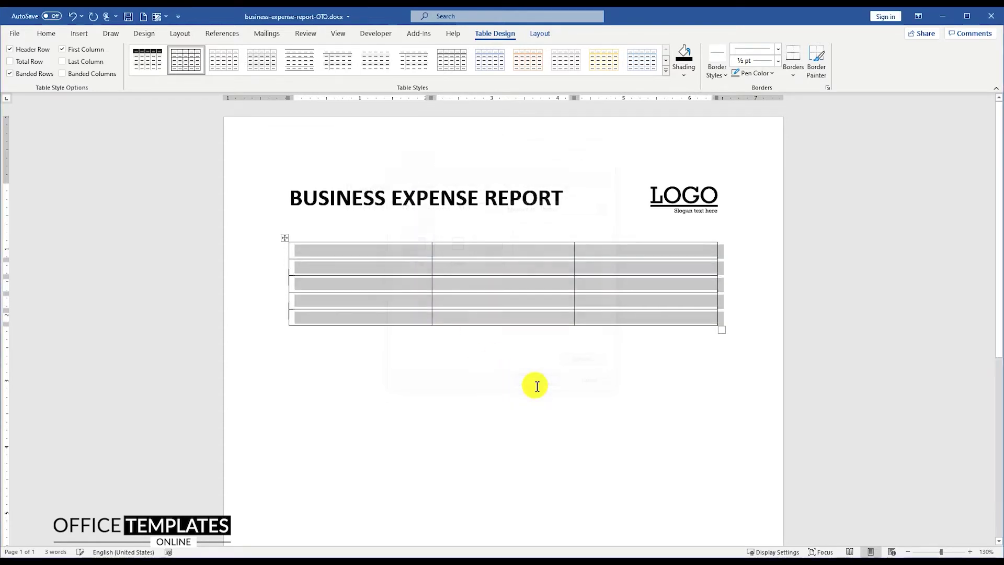
{"action": "left_click", "coordinate": [392, 253]}
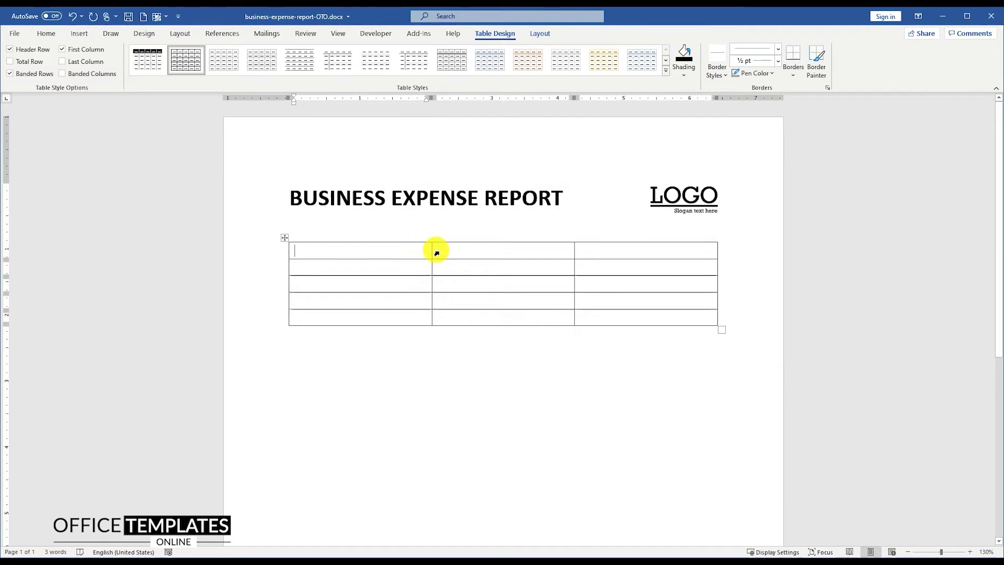
Narrow the first two columns so the third widens, and shade the first column black
{"action": "left_click_drag", "start_coordinate": [432, 250], "coordinate": [384, 249]}
{"action": "left_click_drag", "start_coordinate": [576, 249], "coordinate": [506, 248]}
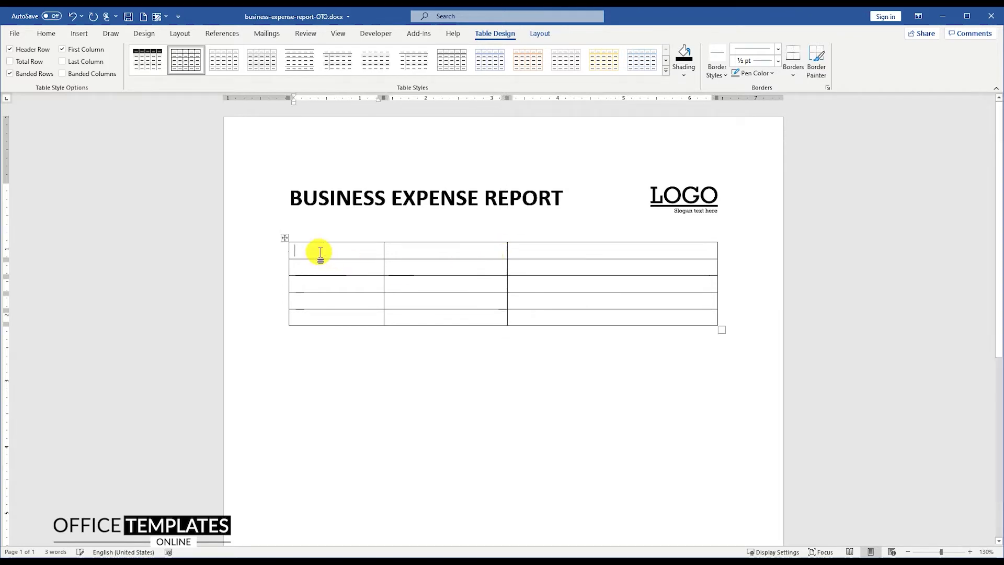
{"action": "left_click_drag", "start_coordinate": [319, 254], "coordinate": [318, 315]}
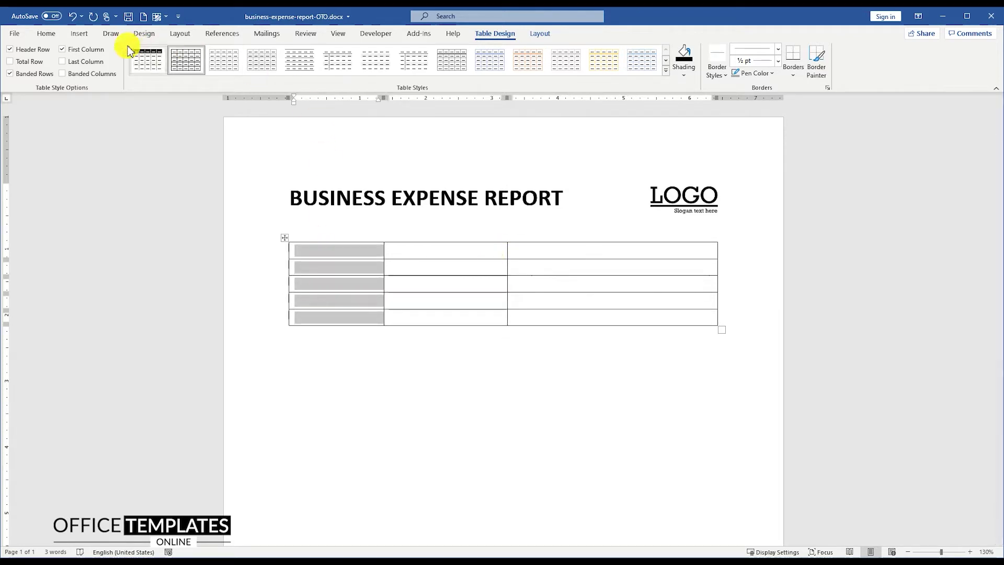
{"action": "left_click", "coordinate": [46, 33]}
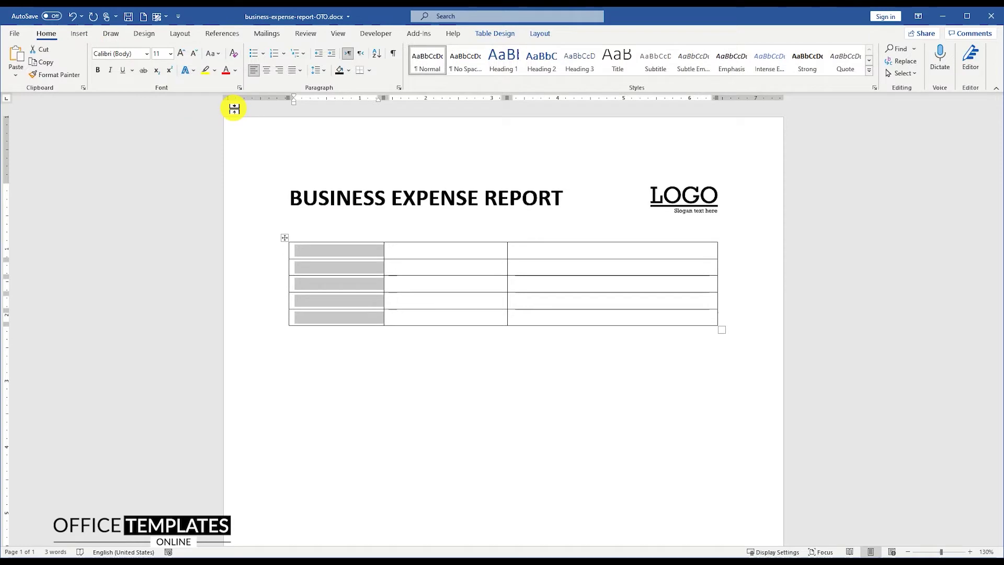
{"action": "left_click", "coordinate": [340, 71]}
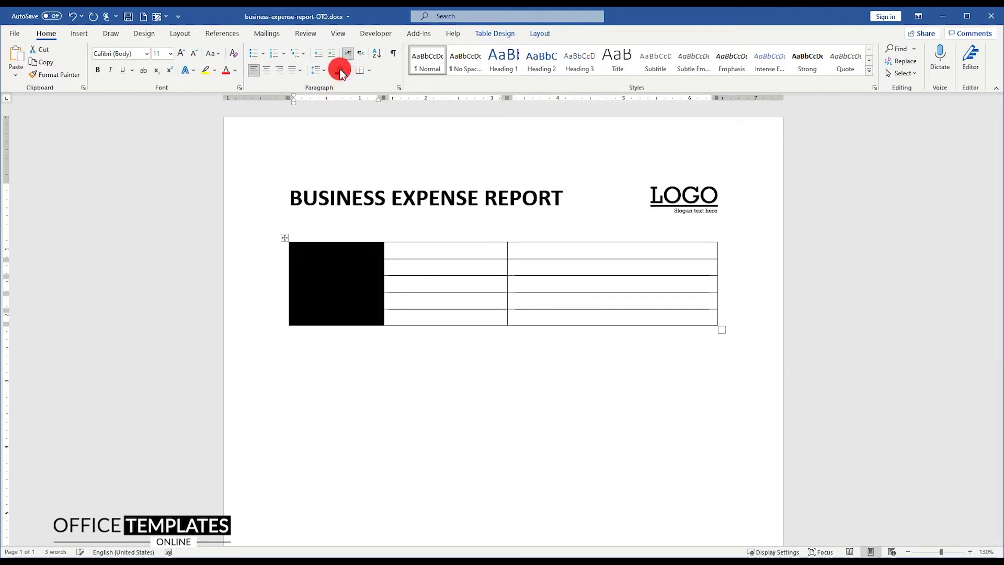
Apply dark grey borders to all cells of the info table via Borders and Shading
{"action": "left_click", "coordinate": [286, 239]}
{"action": "left_click", "coordinate": [369, 70]}
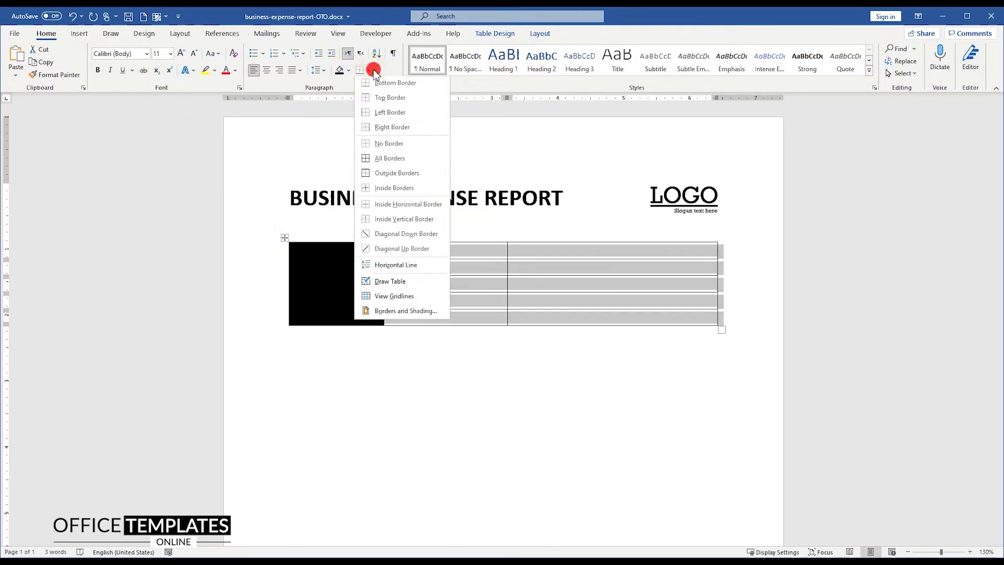
{"action": "left_click", "coordinate": [390, 313]}
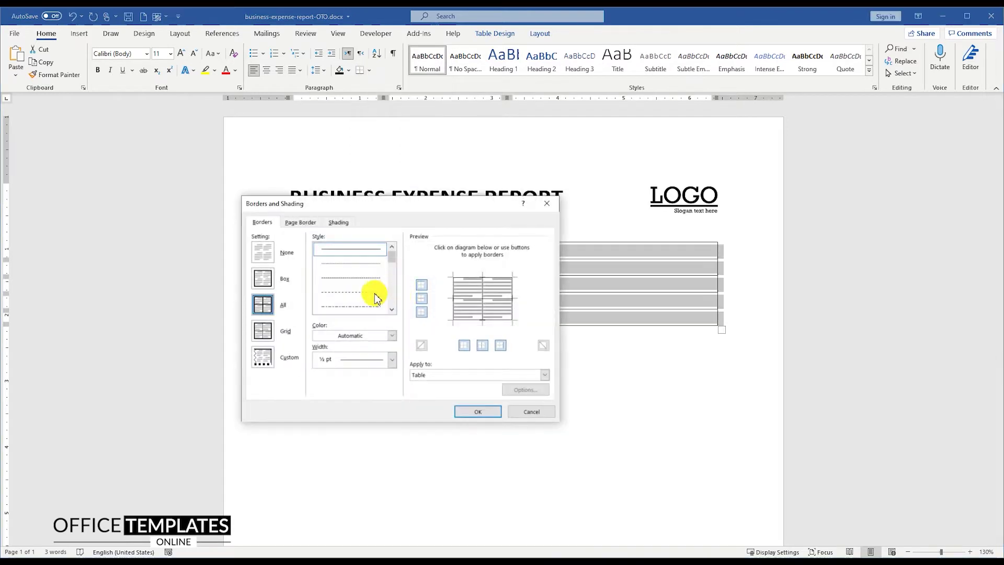
{"action": "left_click", "coordinate": [392, 335]}
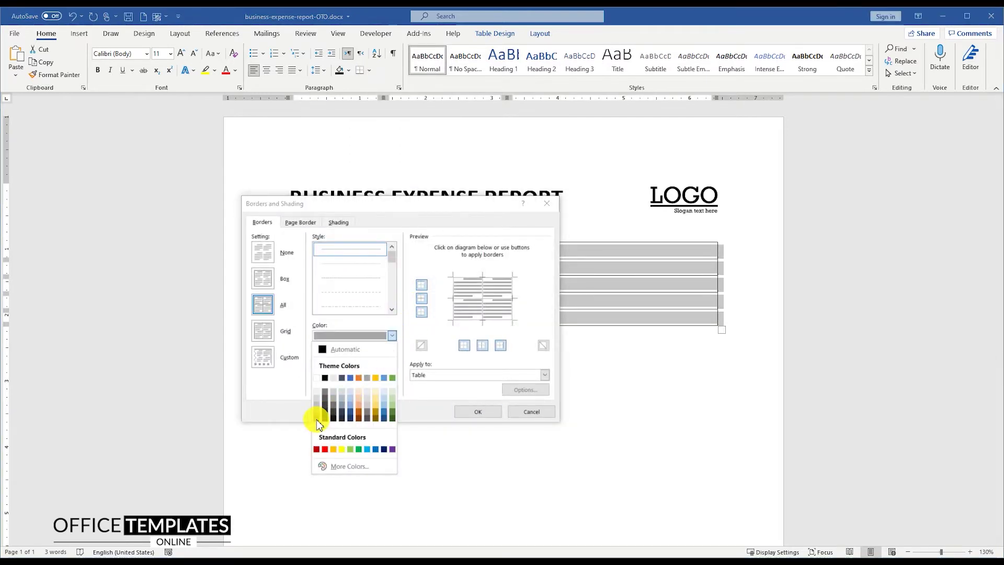
{"action": "left_click", "coordinate": [348, 406]}
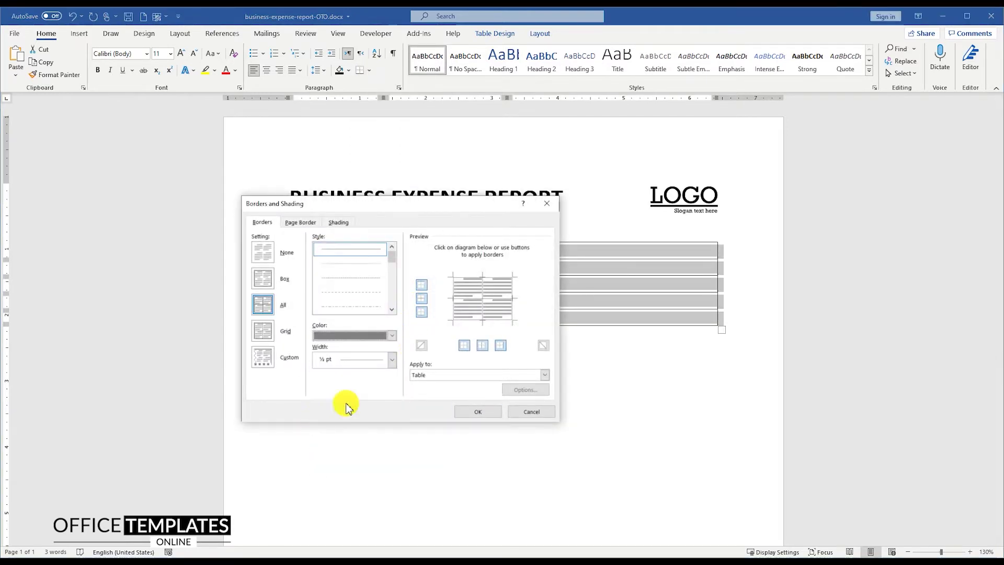
{"action": "left_click", "coordinate": [477, 412]}
{"action": "left_click", "coordinate": [462, 361]}
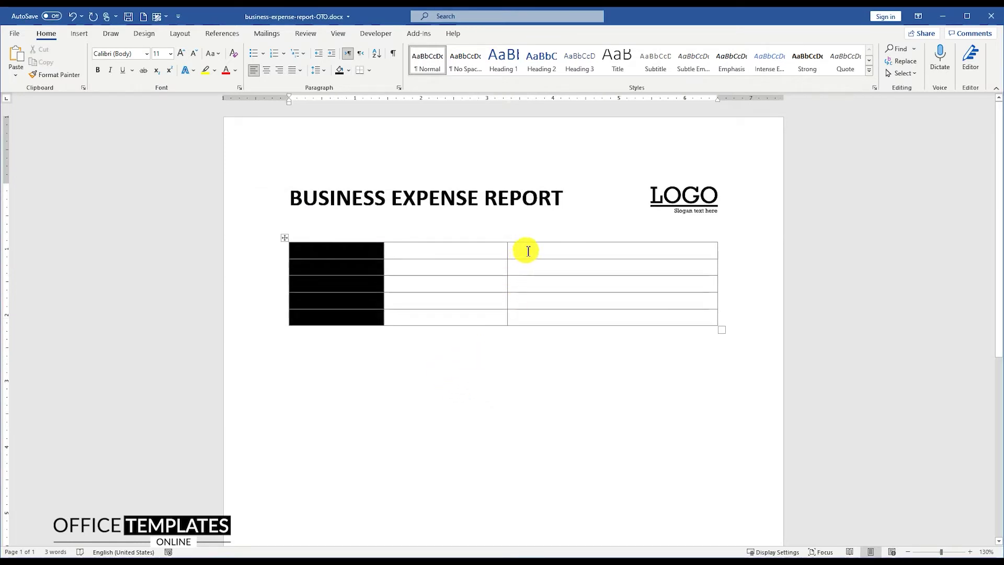
{"action": "left_click_drag", "start_coordinate": [528, 251], "coordinate": [526, 316]}
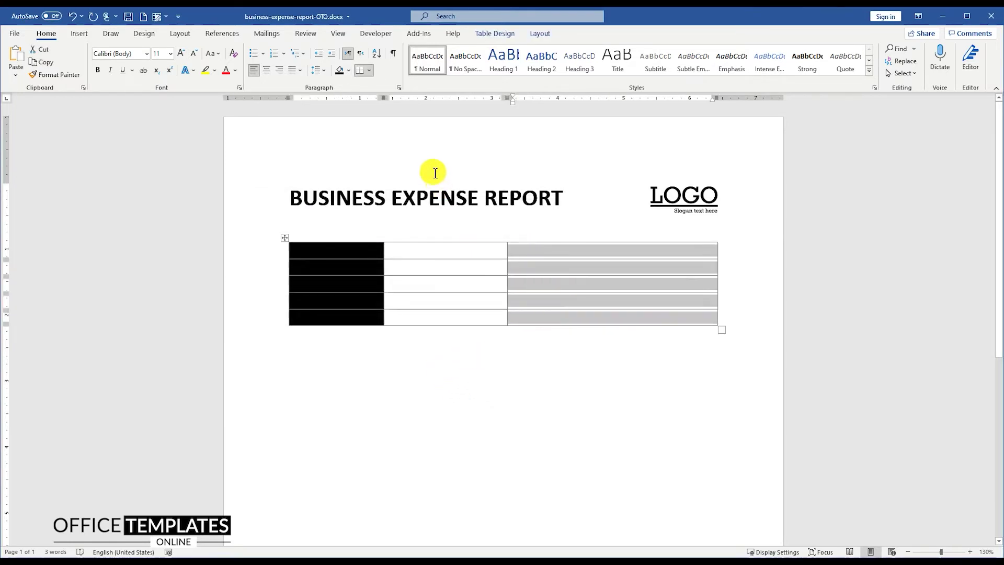
Remove the top, inside, bottom and right borders from the third column's cells
{"action": "left_click", "coordinate": [369, 70]}
{"action": "left_click", "coordinate": [406, 312]}
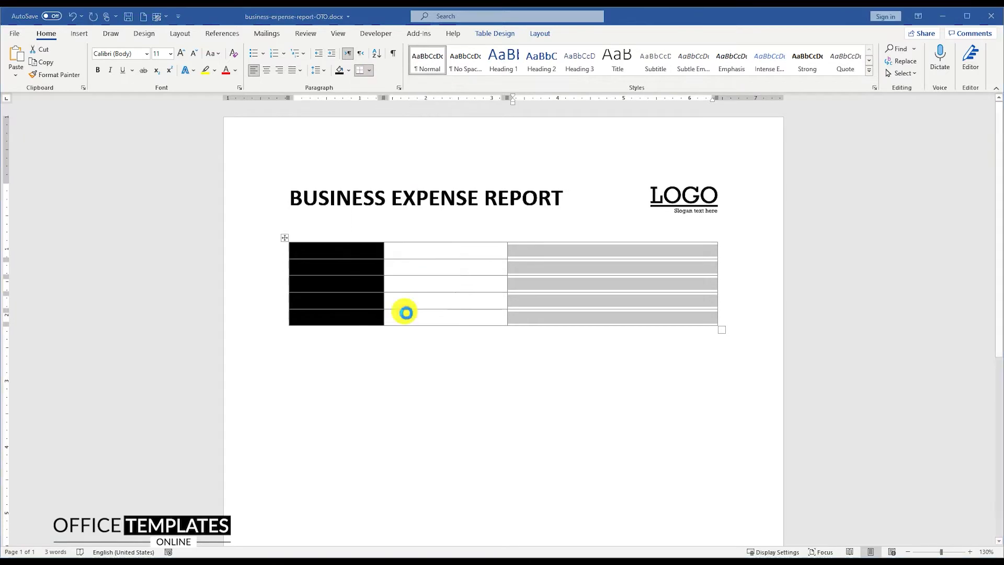
{"action": "left_click", "coordinate": [422, 286]}
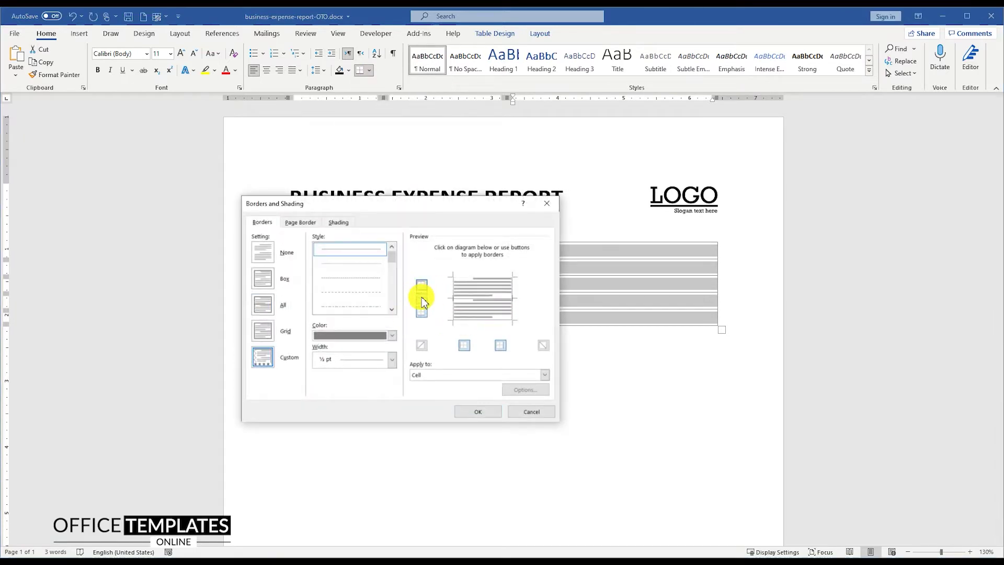
{"action": "left_click", "coordinate": [422, 302]}
{"action": "left_click", "coordinate": [423, 314]}
{"action": "left_click", "coordinate": [500, 345]}
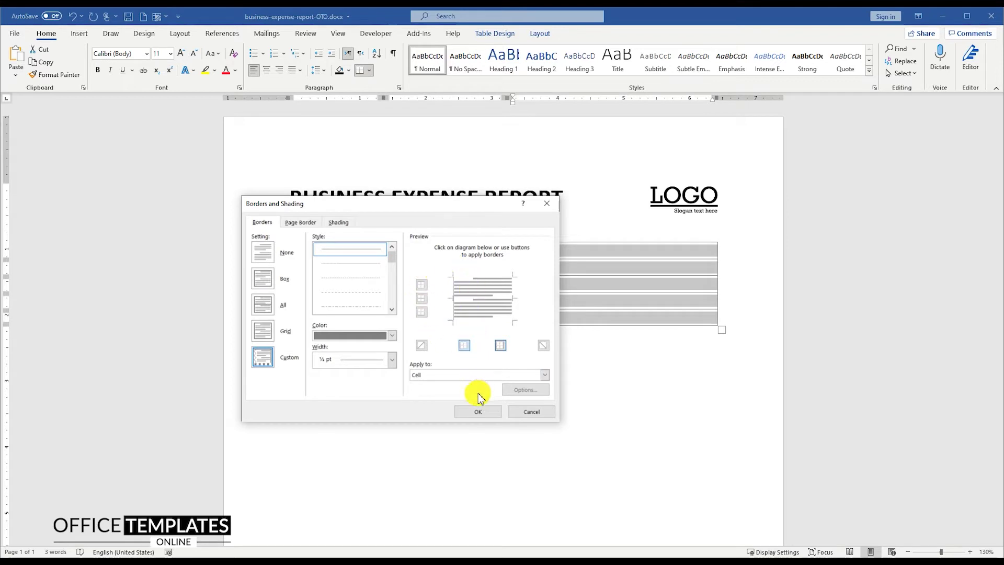
{"action": "left_click", "coordinate": [478, 411]}
{"action": "left_click", "coordinate": [549, 260]}
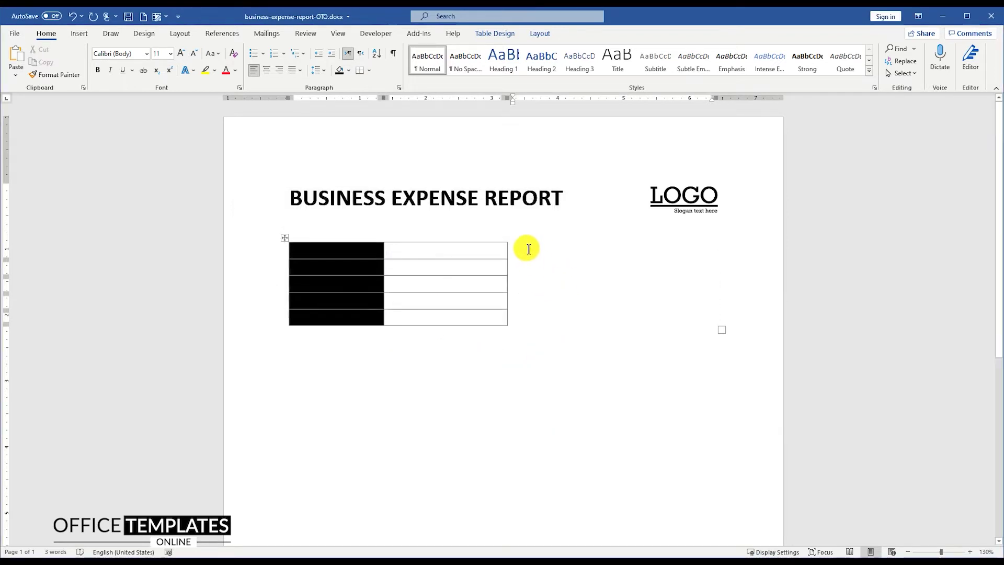
{"action": "left_click_drag", "start_coordinate": [527, 246], "coordinate": [529, 323]}
Merge the five selected third-column cells into one tall cell
{"action": "right_click", "coordinate": [530, 317]}
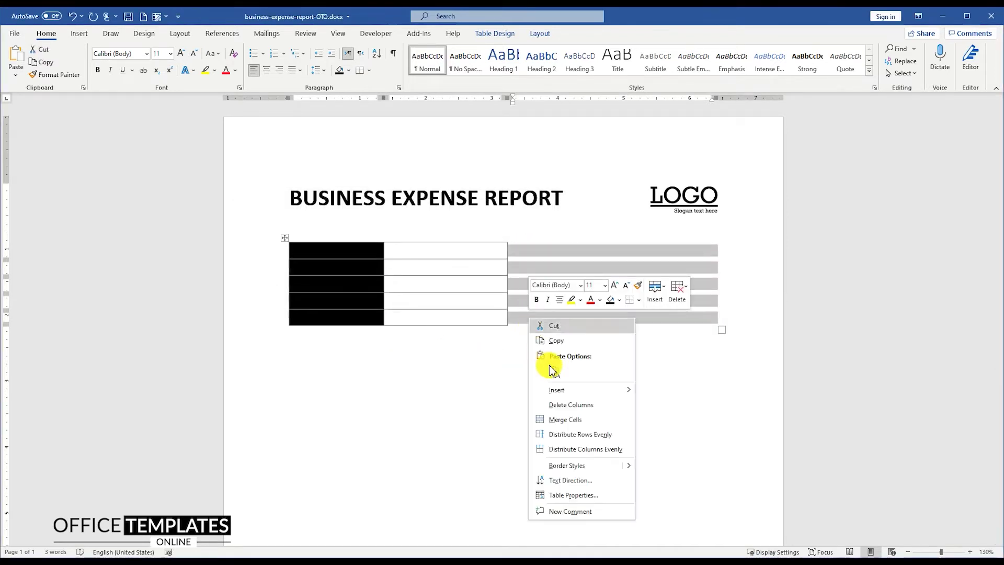
{"action": "left_click", "coordinate": [558, 420]}
{"action": "left_click", "coordinate": [535, 258]}
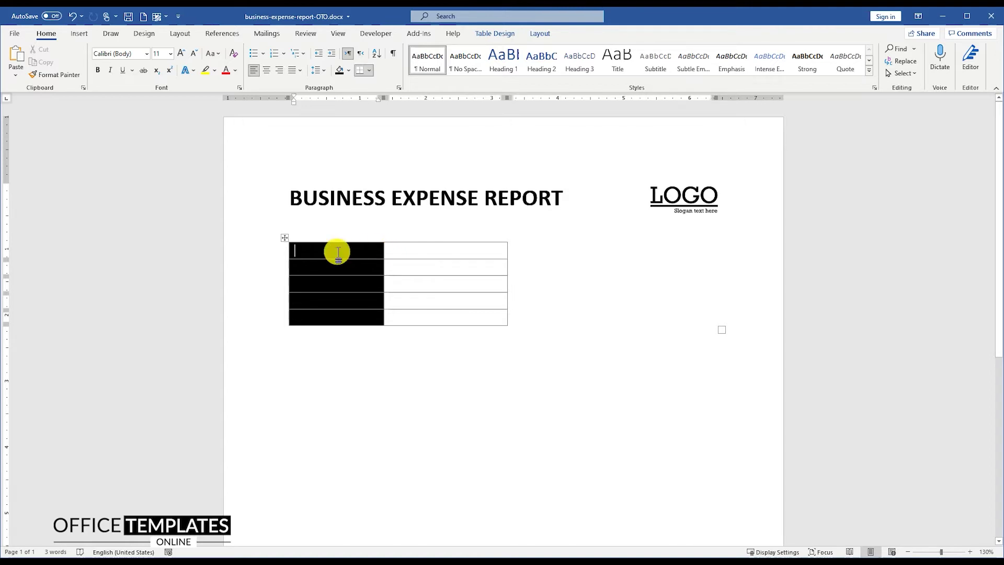
Type Purpose:, Name:, Employee ID:, Department: and Manager into the five black cells
{"action": "type", "text": "p"}
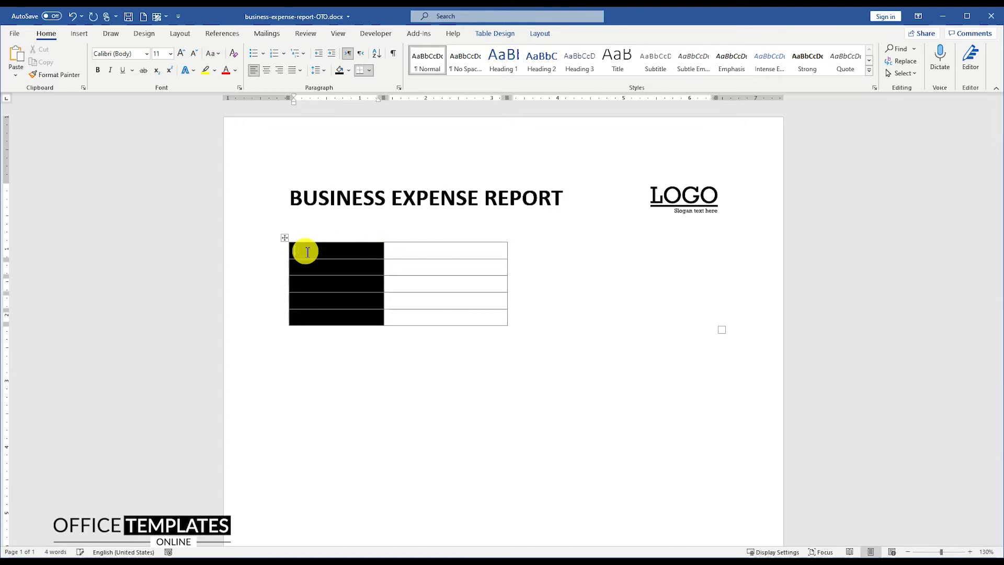
{"action": "type", "text": "urpose:"}
{"action": "key", "text": "Down"}
{"action": "type", "text": "Name:"}
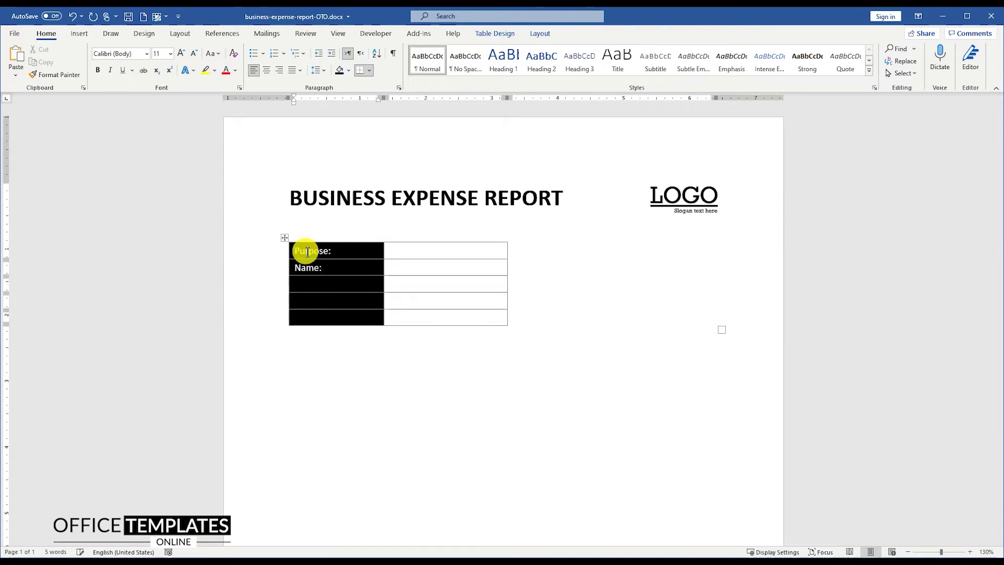
{"action": "key", "text": "Down"}
{"action": "type", "text": "Employee ID"}
{"action": "left_click", "coordinate": [307, 251]}
{"action": "type", "text": "Department:"}
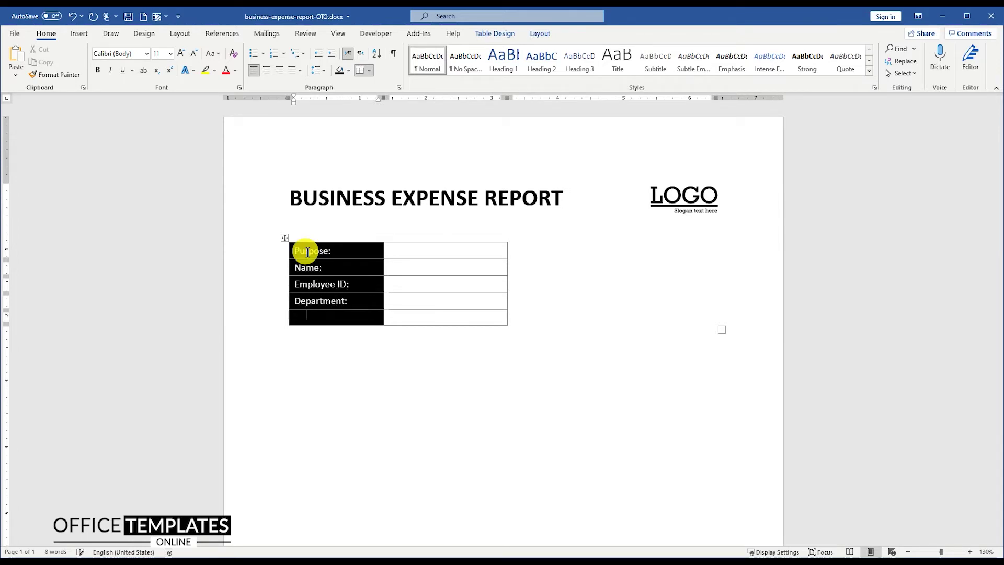
{"action": "key", "text": "Down"}
{"action": "type", "text": "Mana"}
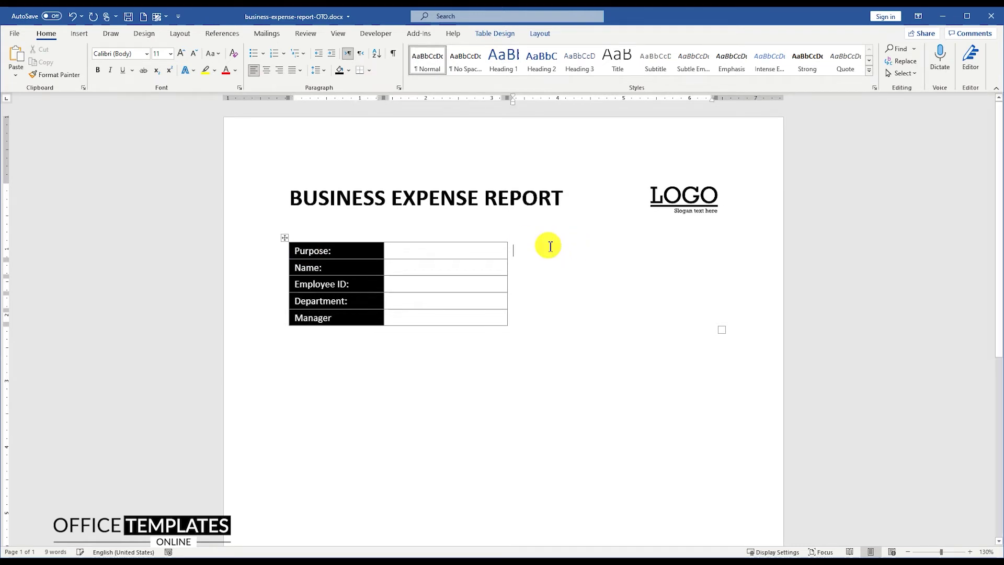
Indent the merged cell and enter COMPANY NAME HERE, phone and e-mail placeholder lines
{"action": "left_click", "coordinate": [332, 53]}
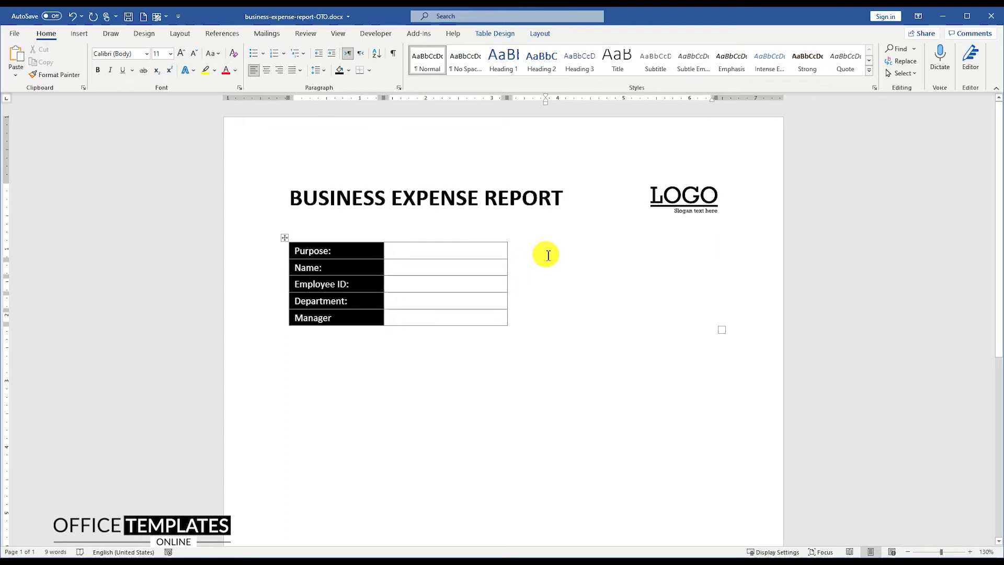
{"action": "type", "text": "COMPA"}
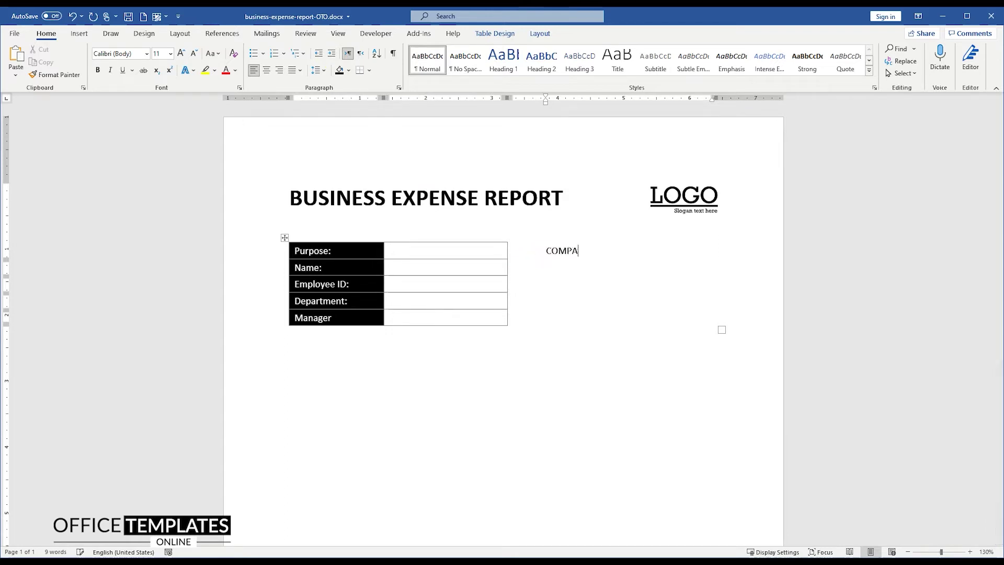
{"action": "type", "text": "Y NAME HERE"}
{"action": "key", "text": "Return"}
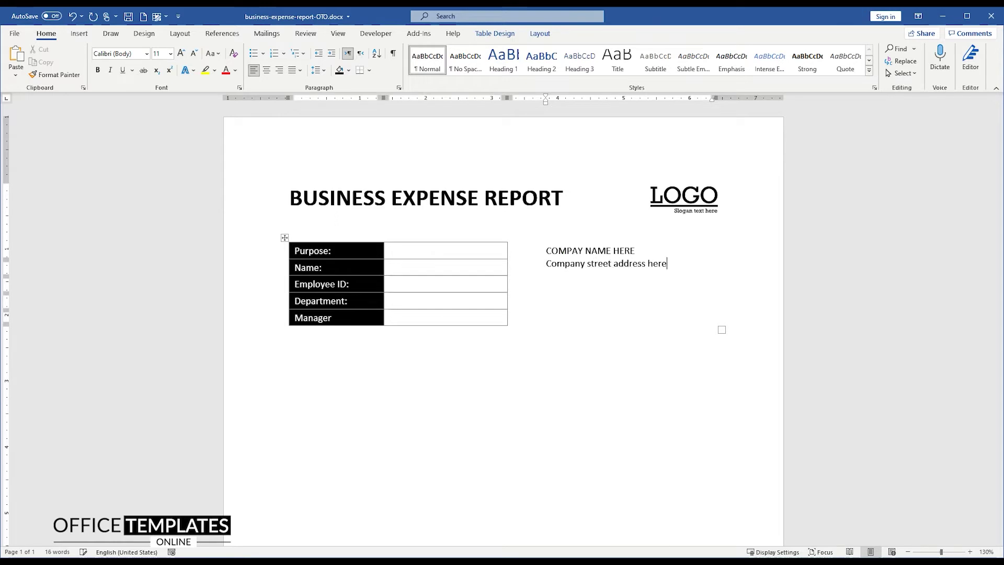
{"action": "type", "text": "Phone: 123-456-7890"}
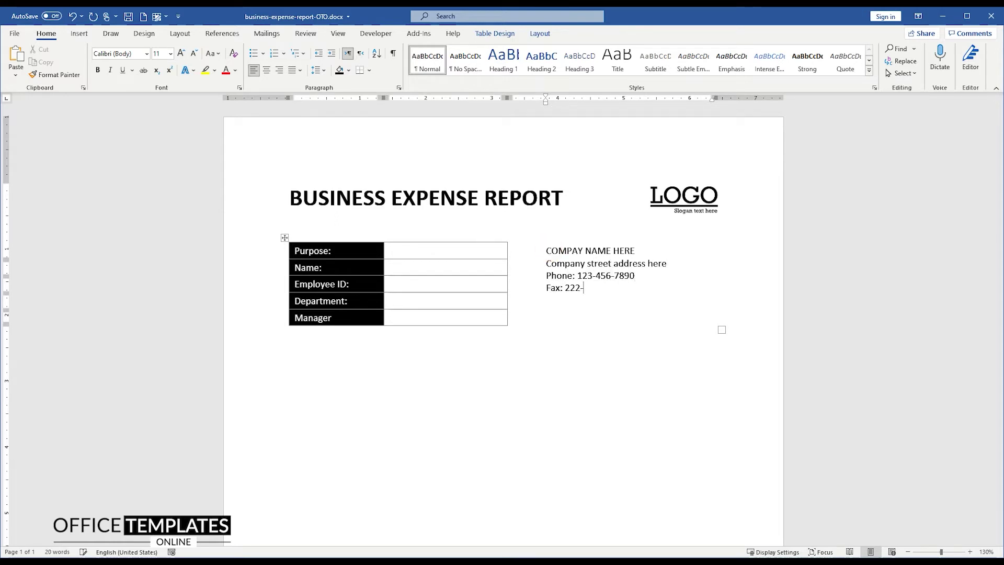
{"action": "key", "text": "Return"}
{"action": "type", "text": "email@OfficeTemplatesOnline.com"}
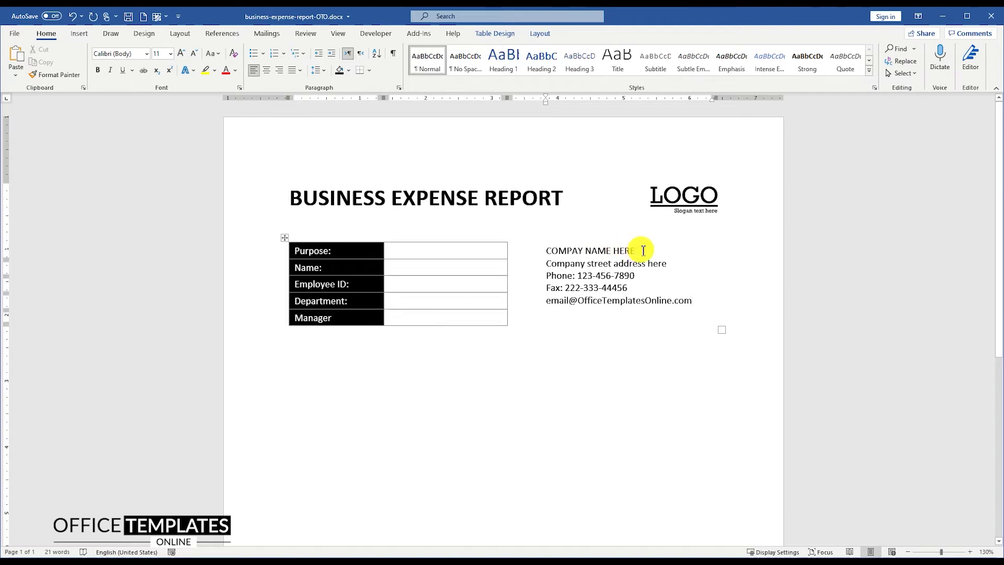
{"action": "left_click_drag", "start_coordinate": [642, 251], "coordinate": [549, 252]}
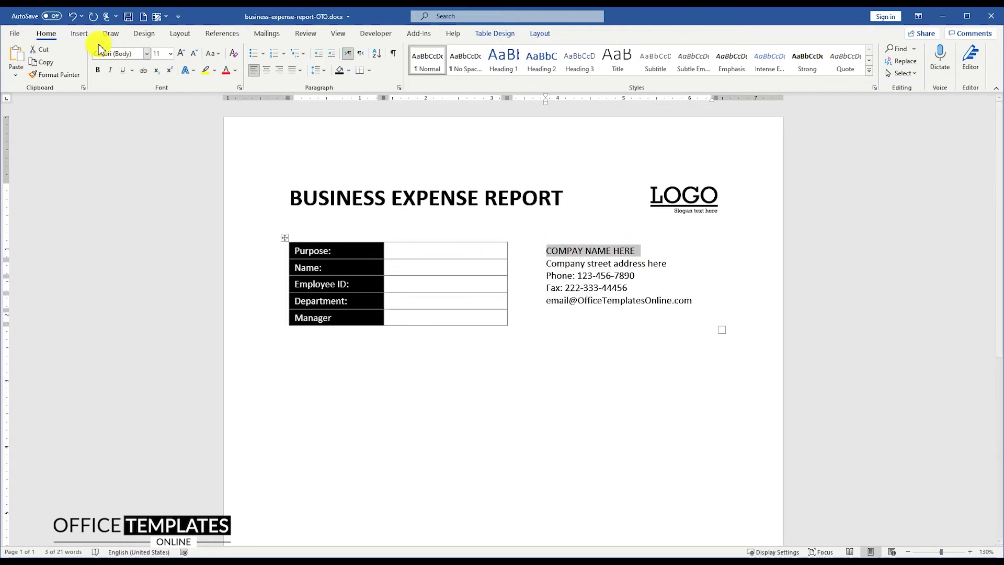
Make the company name 14 pt and bold
{"action": "left_click", "coordinate": [180, 54]}
{"action": "left_click", "coordinate": [180, 54]}
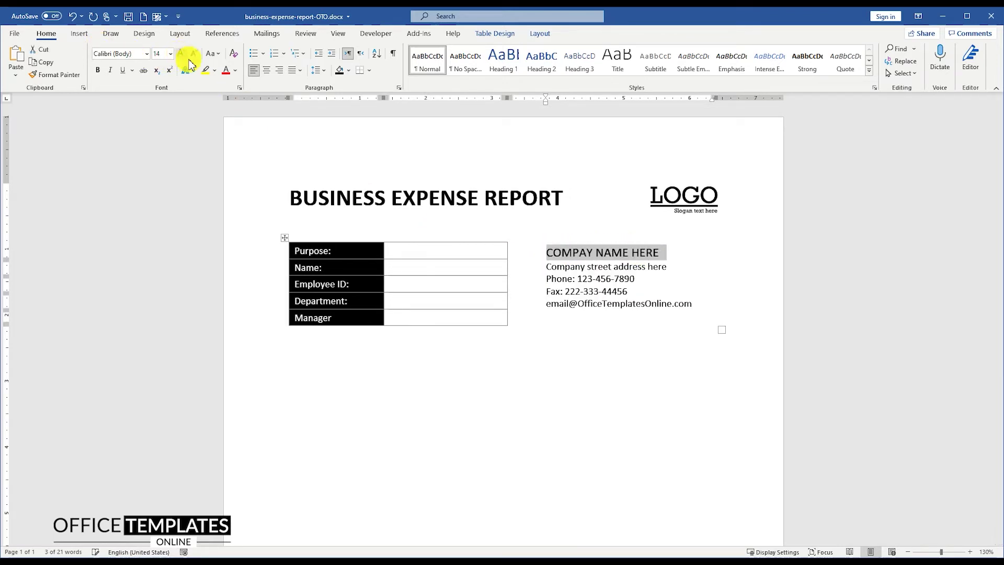
{"action": "left_click", "coordinate": [98, 71]}
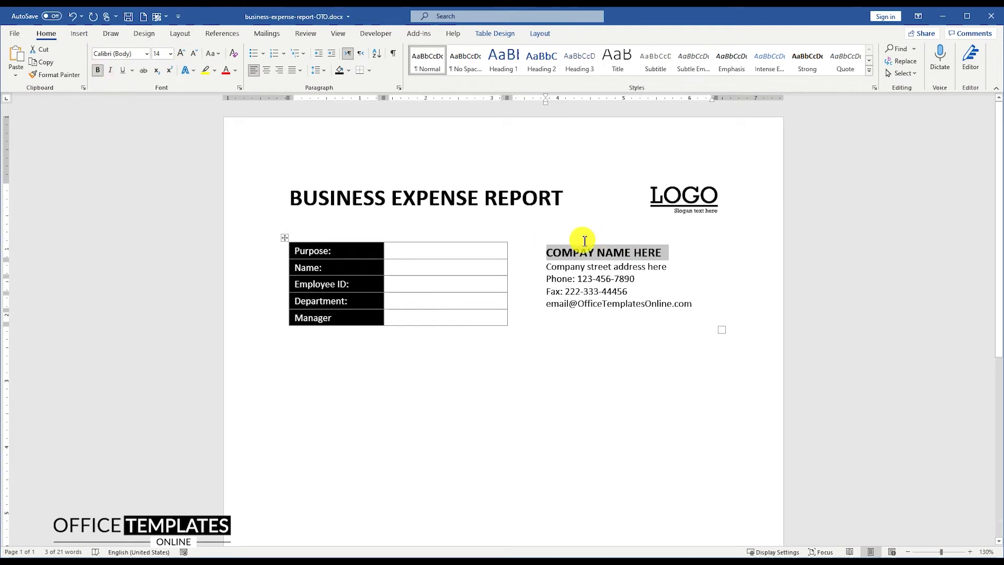
{"action": "left_click", "coordinate": [549, 268]}
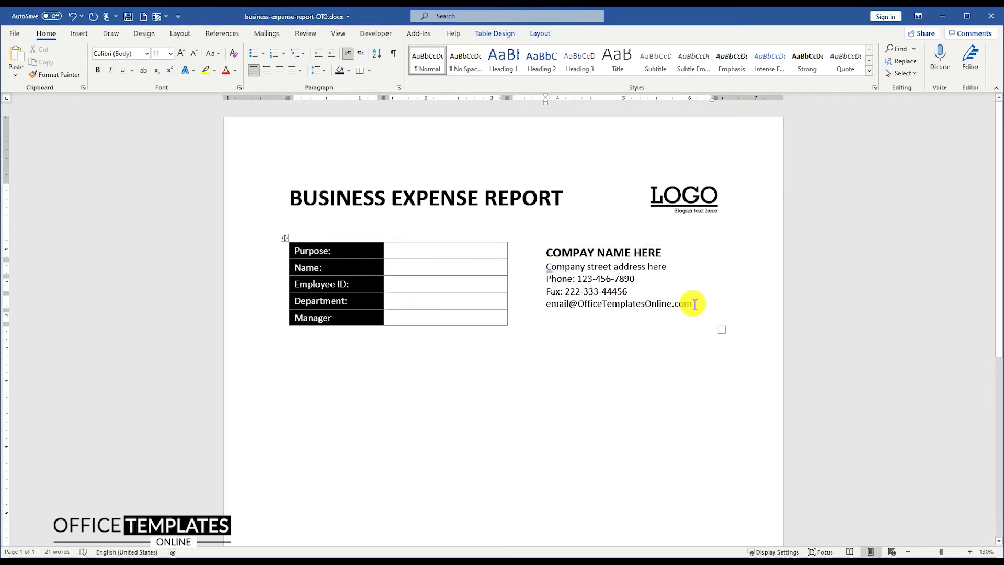
Shrink the four contact lines to 10 pt and give the contact block 1.15 line spacing
{"action": "left_click", "coordinate": [687, 308], "text": "shift"}
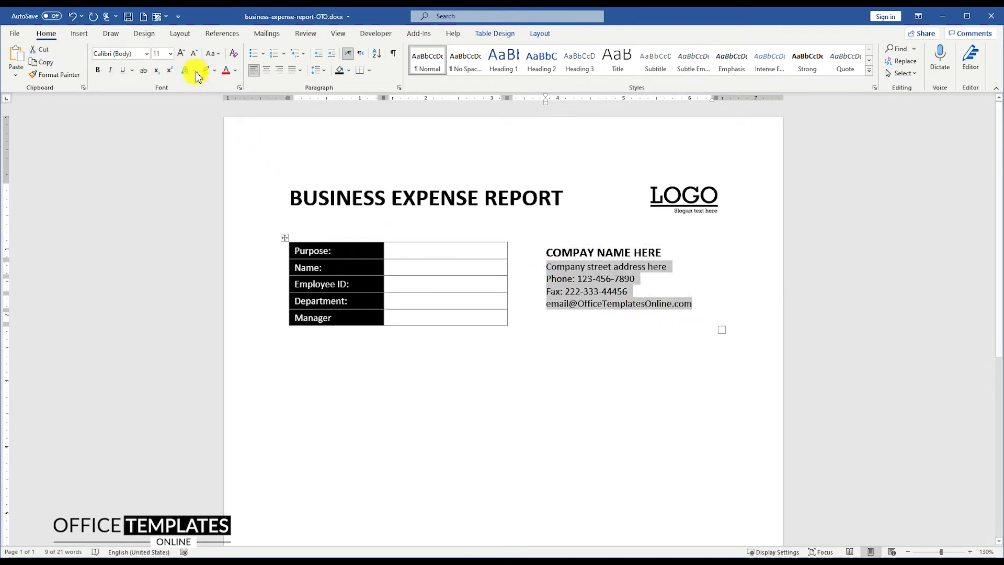
{"action": "left_click", "coordinate": [193, 53]}
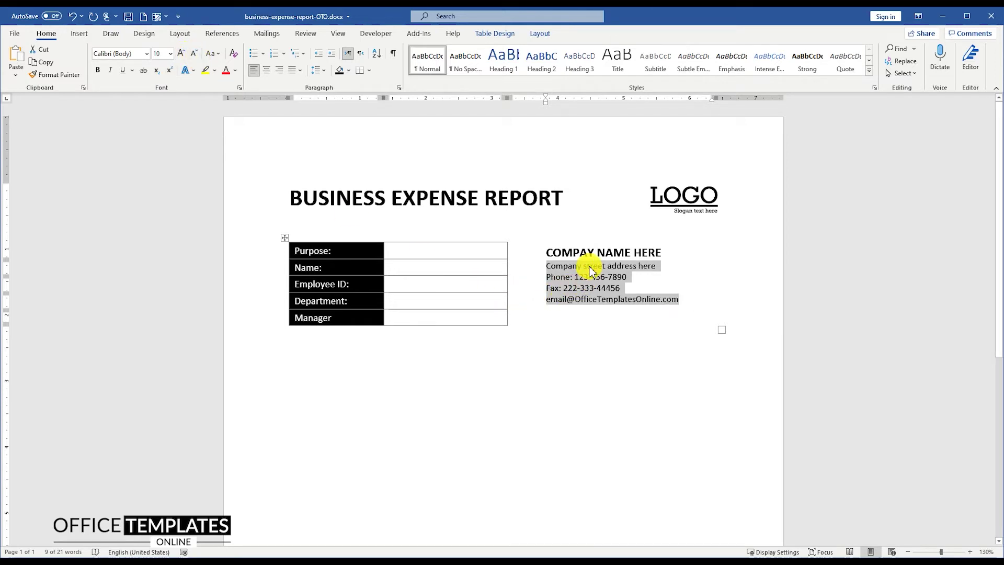
{"action": "left_click", "coordinate": [547, 254]}
{"action": "left_click", "coordinate": [677, 302], "text": "shift"}
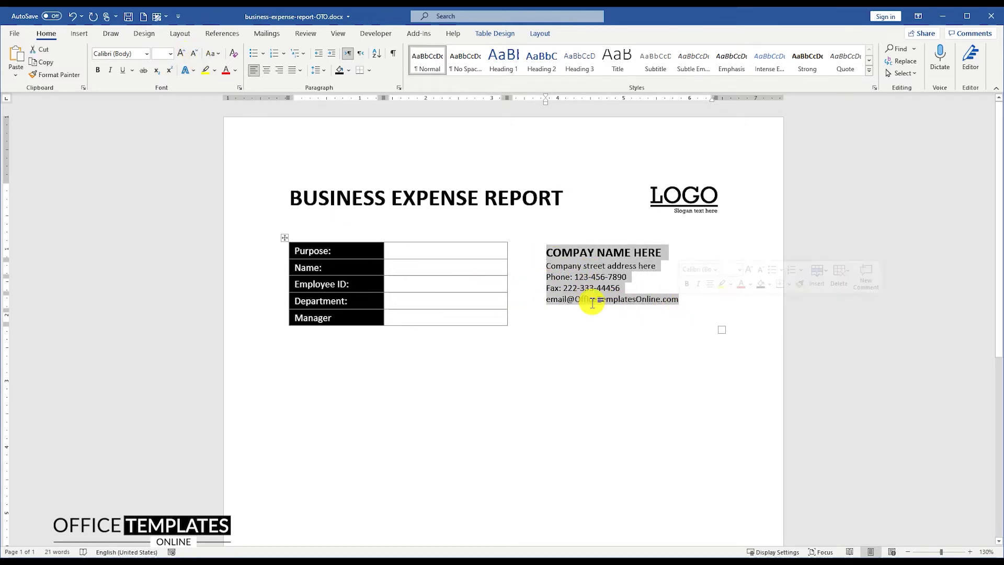
{"action": "left_click", "coordinate": [321, 70]}
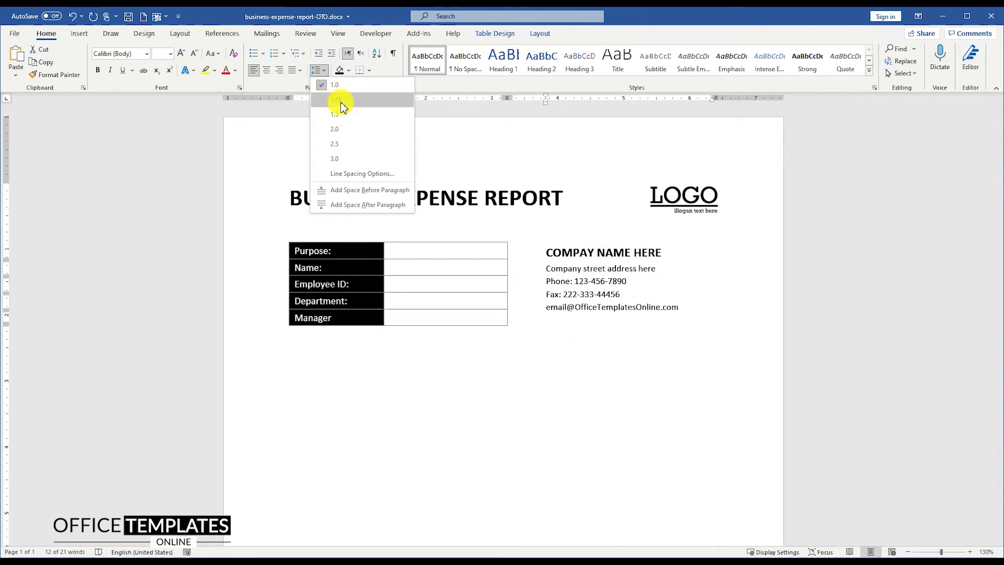
{"action": "left_click", "coordinate": [337, 99]}
{"action": "left_click", "coordinate": [547, 322]}
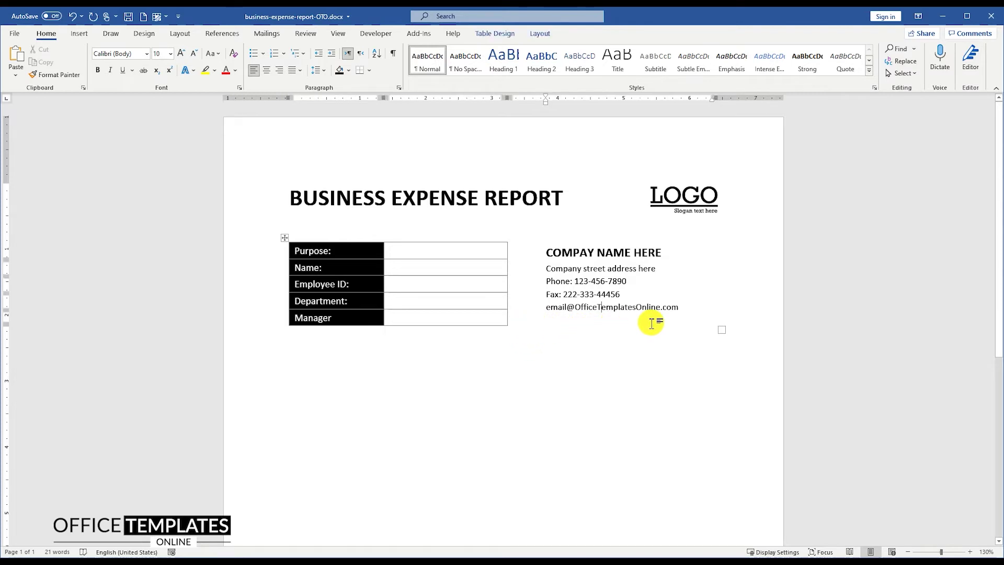
Insert a 7 by 8 table on the empty line below the info table
{"action": "left_click", "coordinate": [349, 350]}
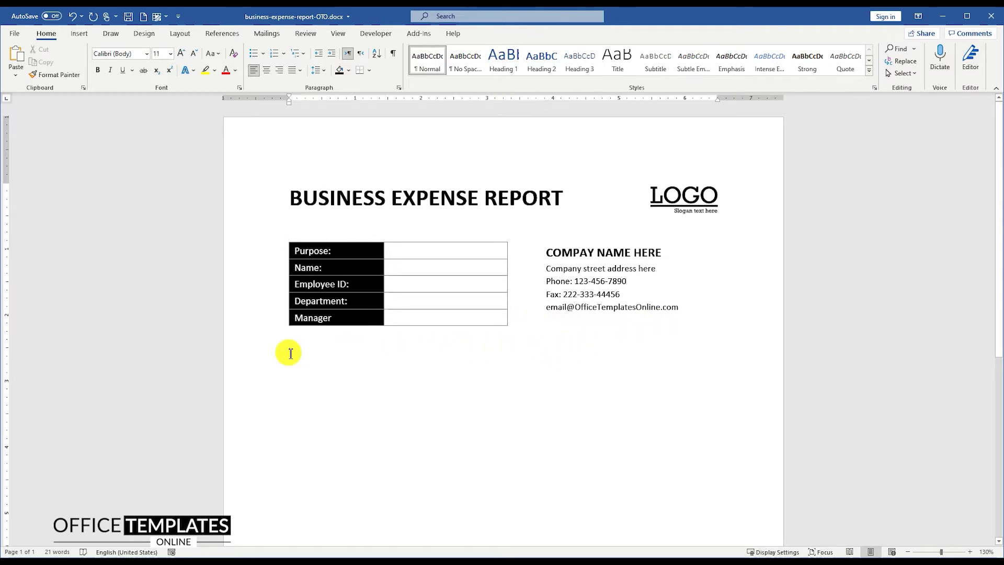
{"action": "left_click", "coordinate": [79, 33]}
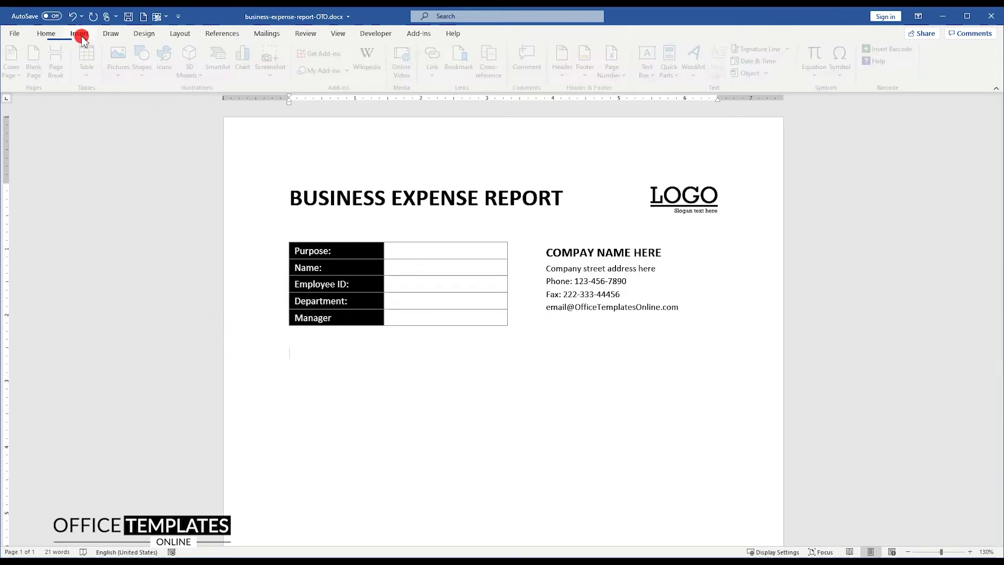
{"action": "left_click", "coordinate": [91, 71]}
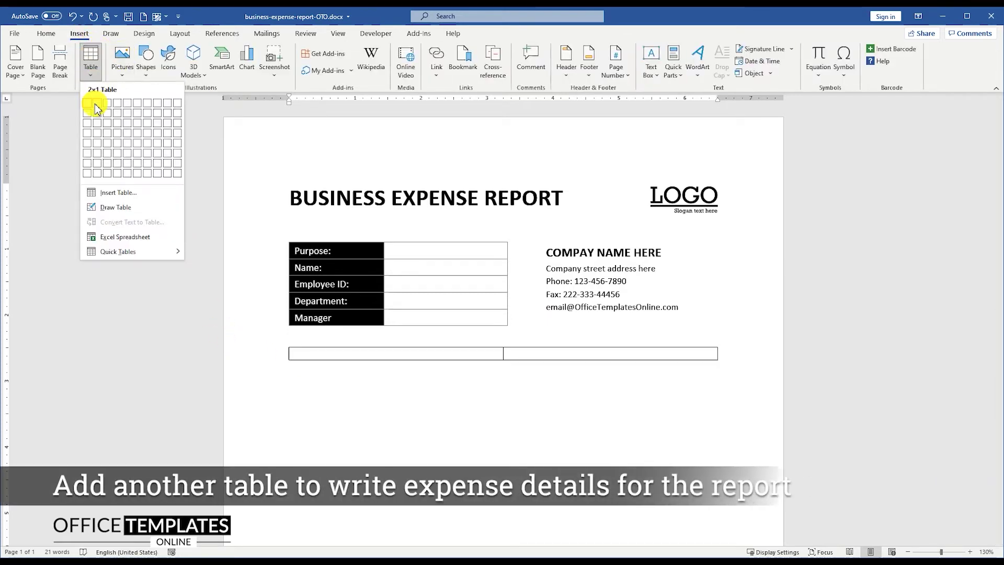
{"action": "left_click", "coordinate": [148, 173]}
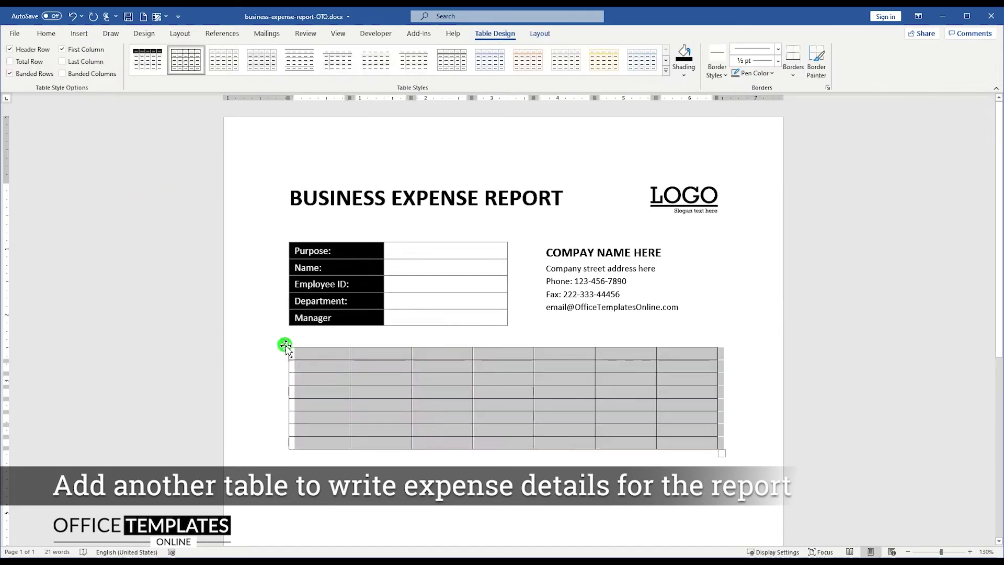
Give the table's cells their own margins in Table Properties so rows get taller
{"action": "right_click", "coordinate": [285, 346]}
{"action": "left_click", "coordinate": [324, 320]}
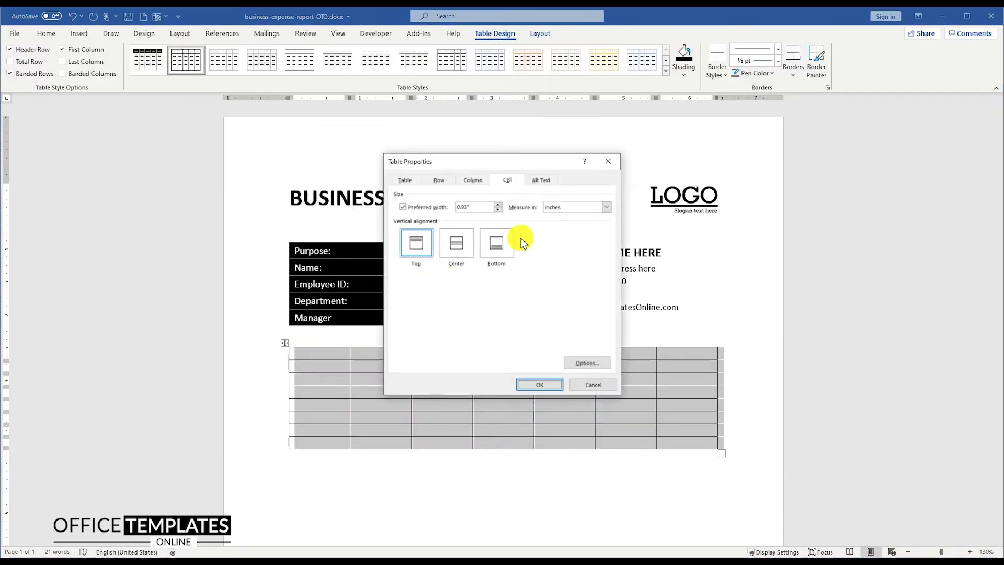
{"action": "left_click", "coordinate": [582, 363]}
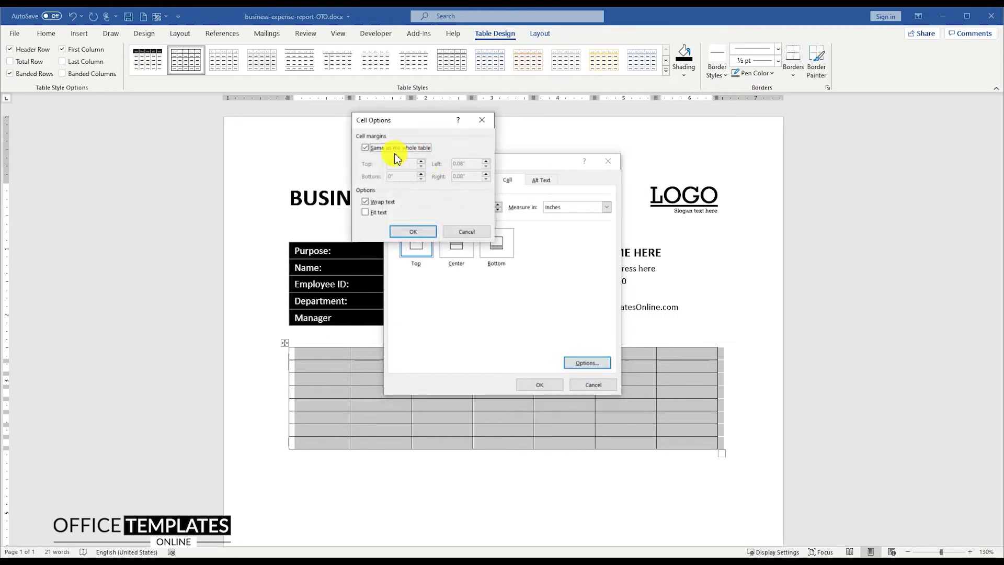
{"action": "left_click", "coordinate": [365, 148]}
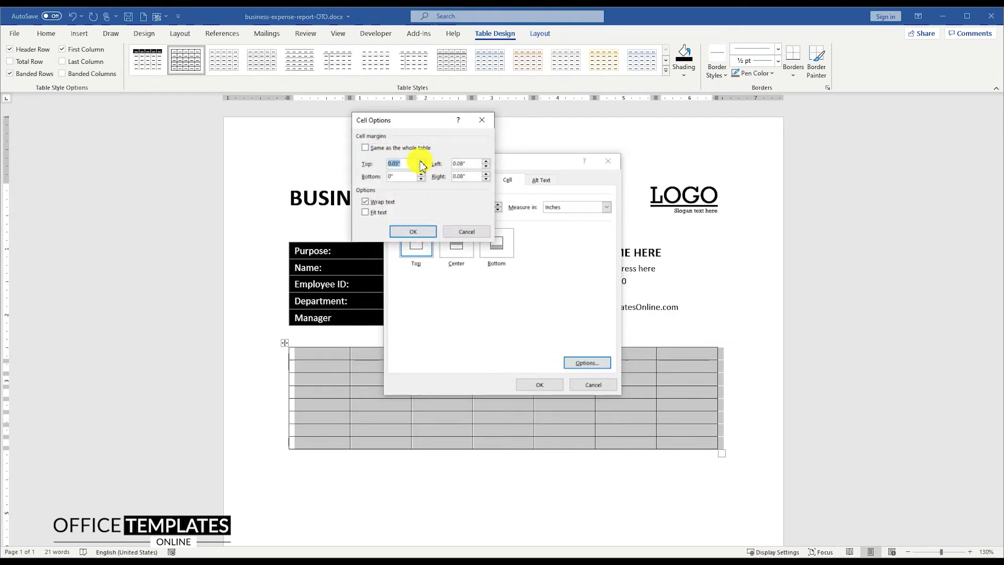
{"action": "left_click", "coordinate": [413, 231]}
{"action": "left_click", "coordinate": [541, 385]}
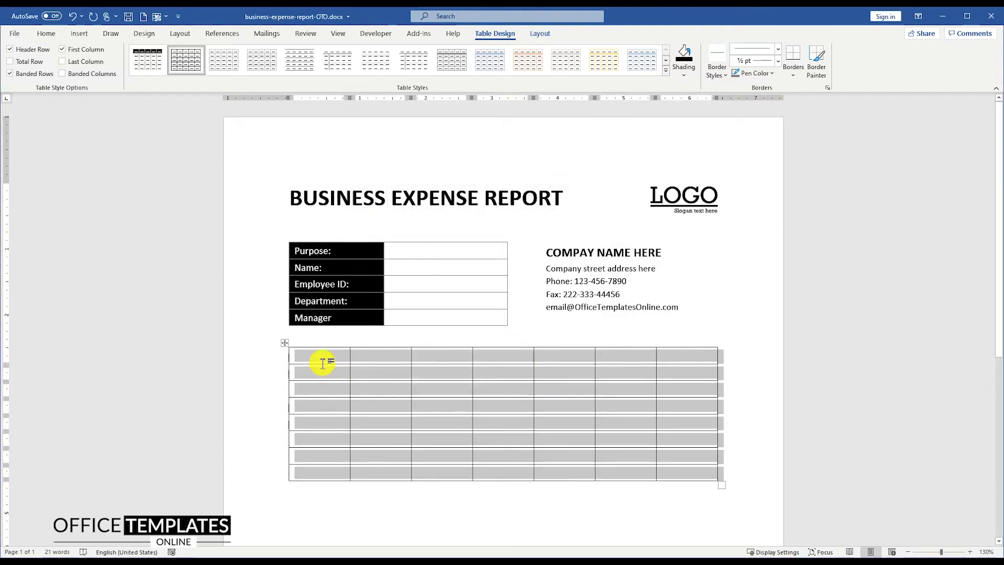
Shade the table's first row solid black
{"action": "left_click_drag", "start_coordinate": [325, 361], "coordinate": [679, 355]}
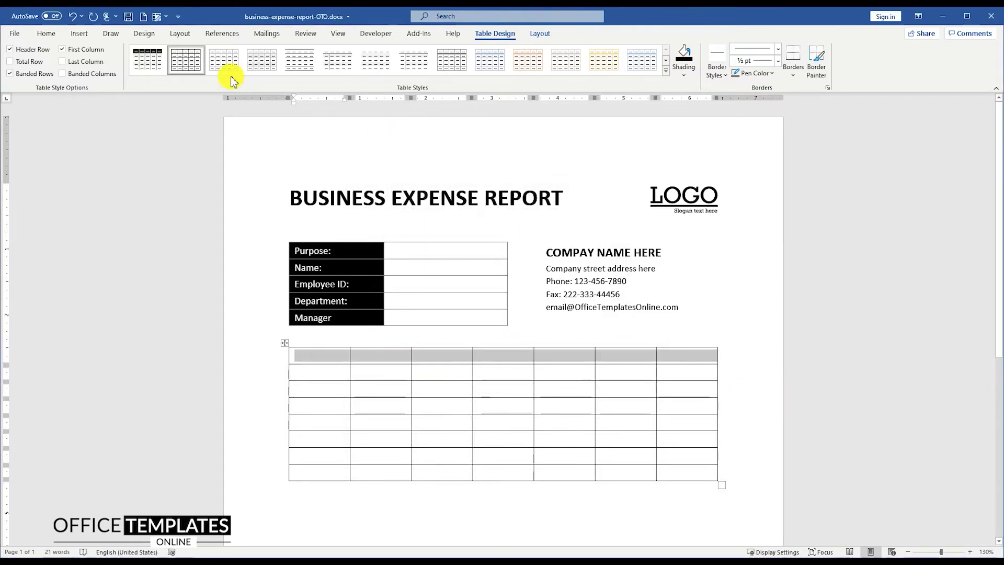
{"action": "left_click", "coordinate": [46, 33]}
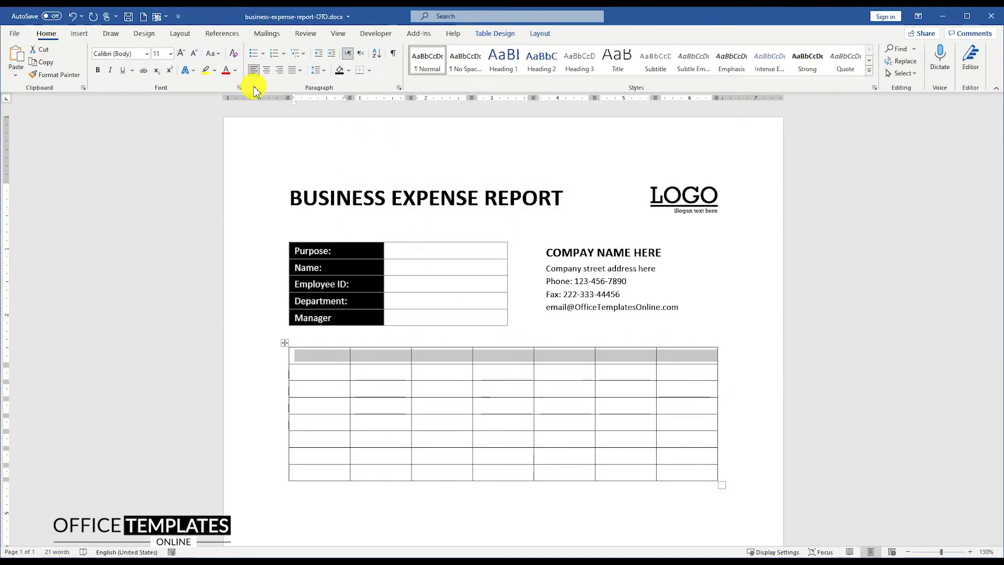
{"action": "left_click", "coordinate": [340, 70]}
Apply grey borders to the whole table through Borders and Shading
{"action": "left_click", "coordinate": [285, 345]}
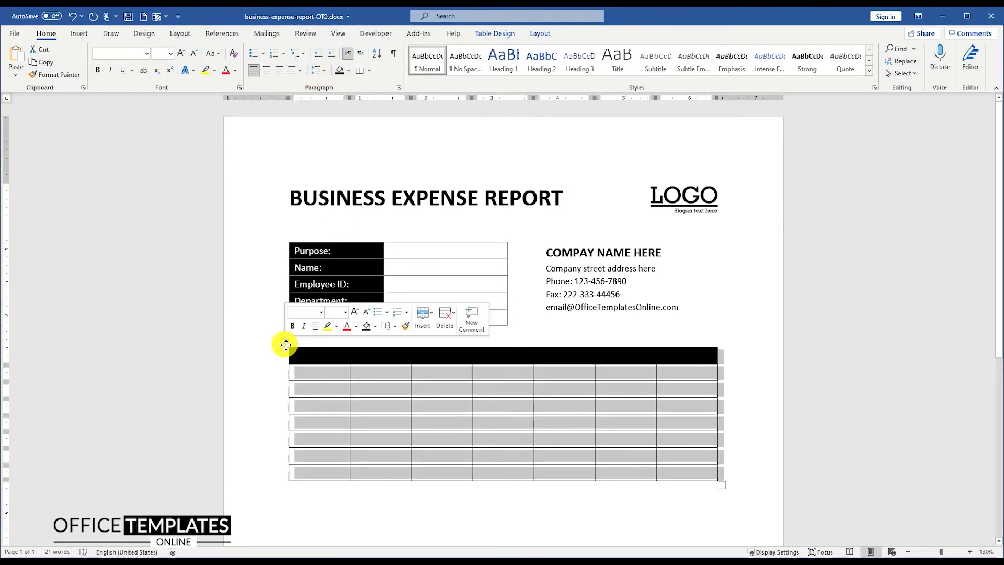
{"action": "left_click", "coordinate": [369, 70]}
{"action": "left_click", "coordinate": [401, 313]}
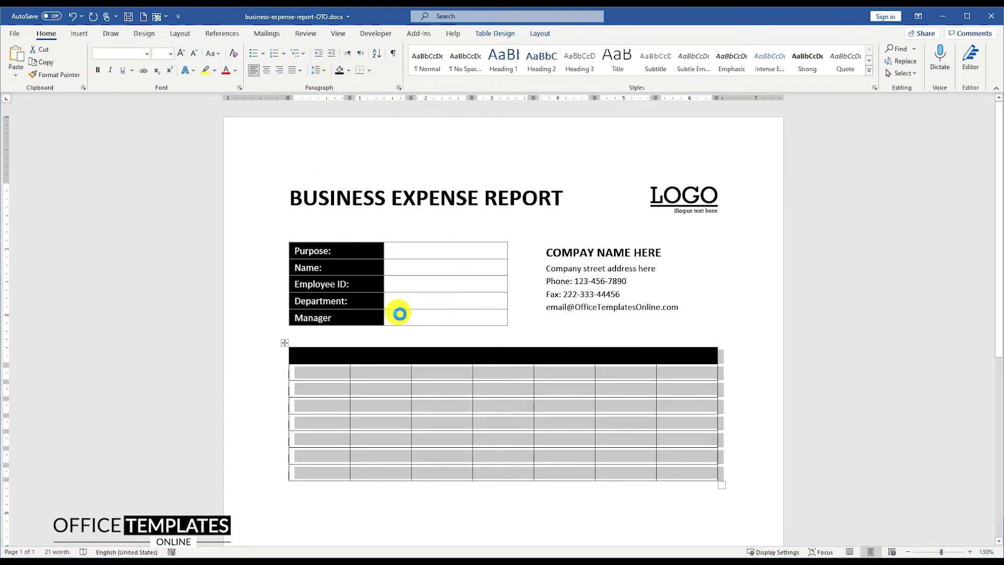
{"action": "left_click", "coordinate": [392, 338]}
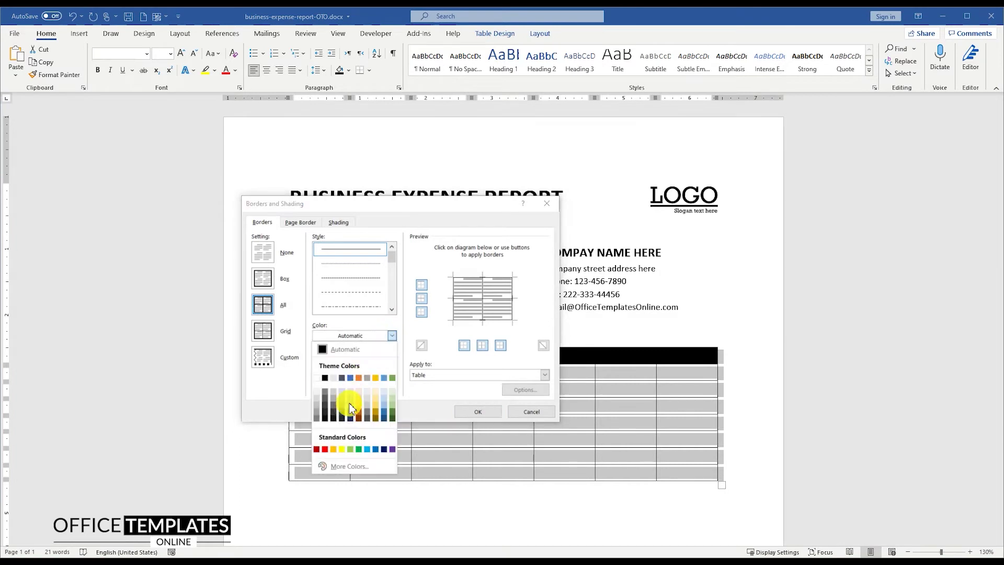
{"action": "left_click", "coordinate": [319, 418]}
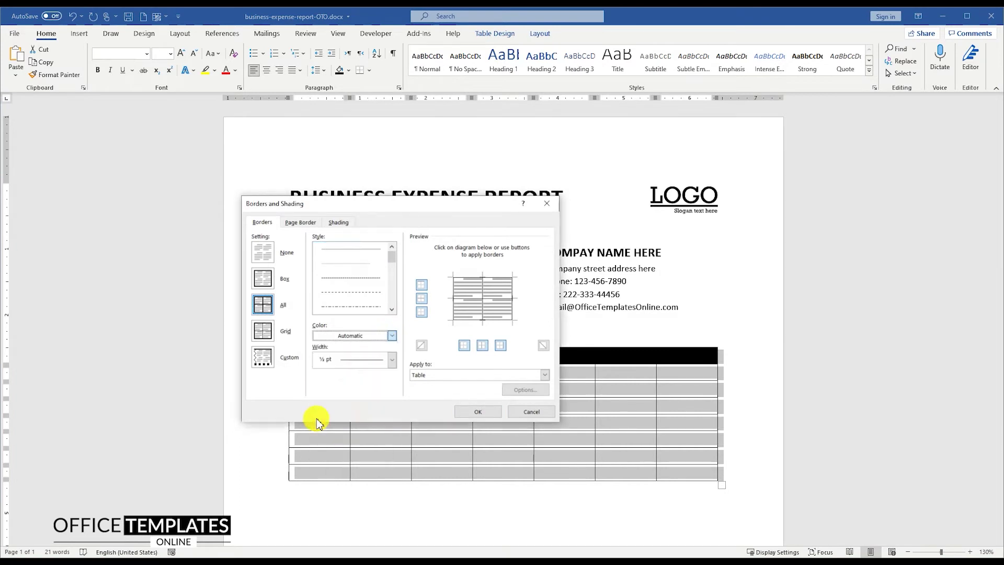
{"action": "left_click", "coordinate": [467, 412]}
Fill the header row with Date, Description, Transportation, Lodging, Meals, Others, Total
{"action": "left_click", "coordinate": [324, 359]}
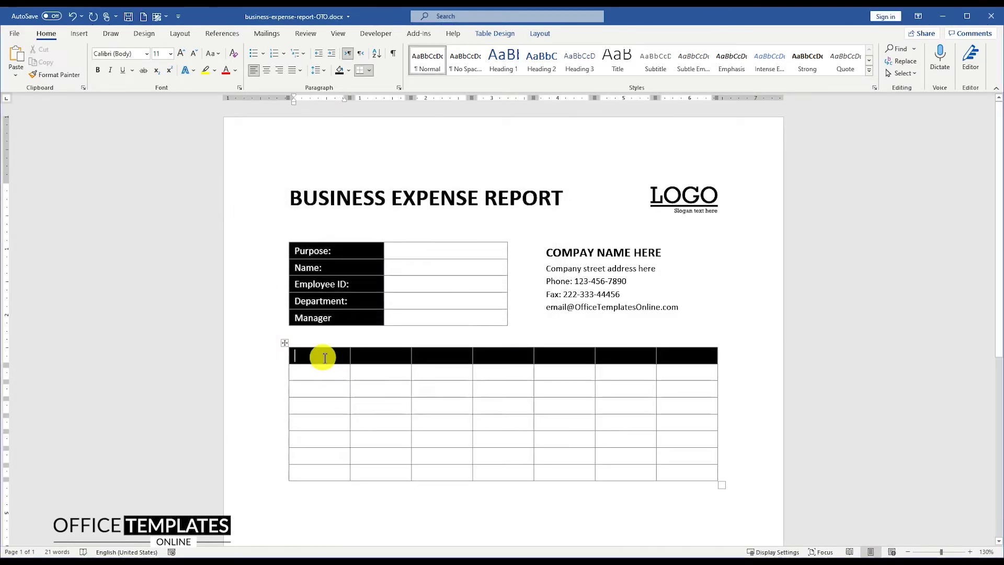
{"action": "type", "text": "Description "}
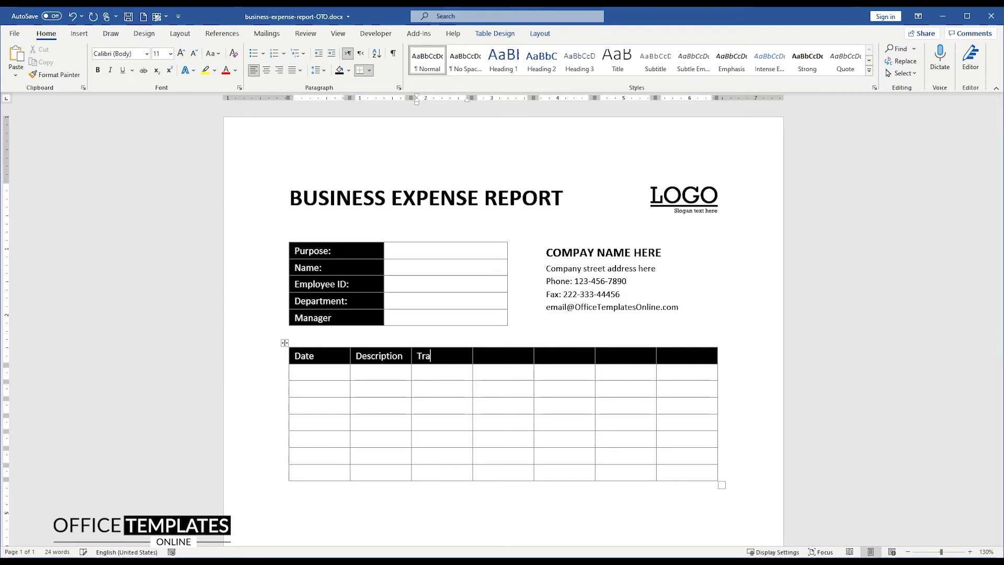
{"action": "type", "text": "Transportation "}
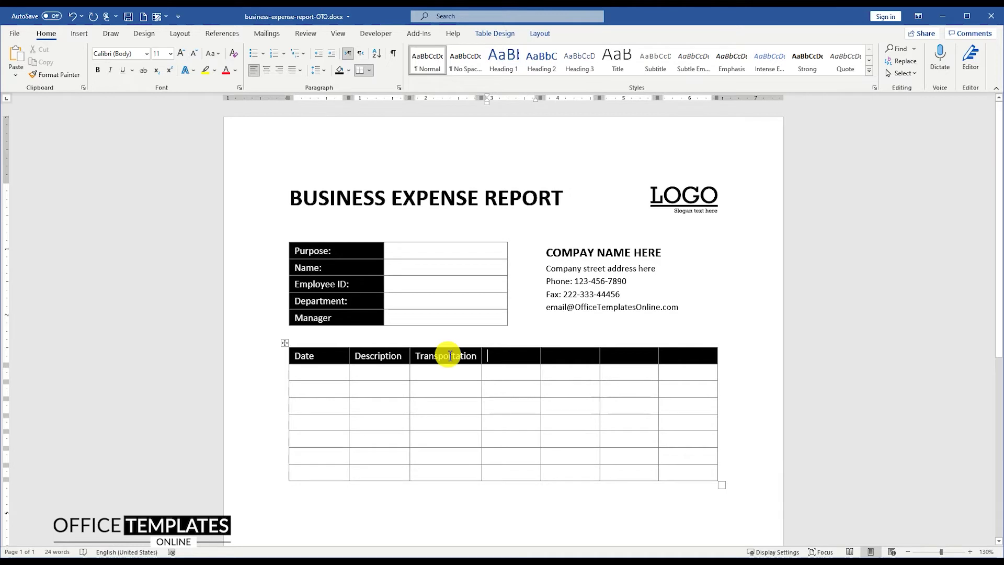
{"action": "type", "text": "Lodging"}
{"action": "key", "text": "Tab"}
{"action": "type", "text": "Meals"}
{"action": "key", "text": "Tab"}
{"action": "type", "text": "Others "}
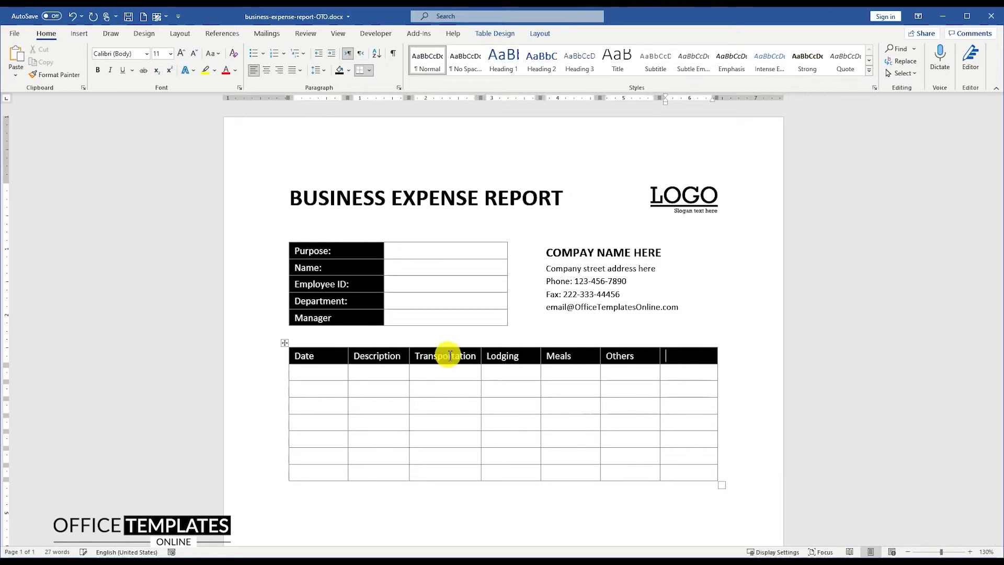
{"action": "type", "text": "Total"}
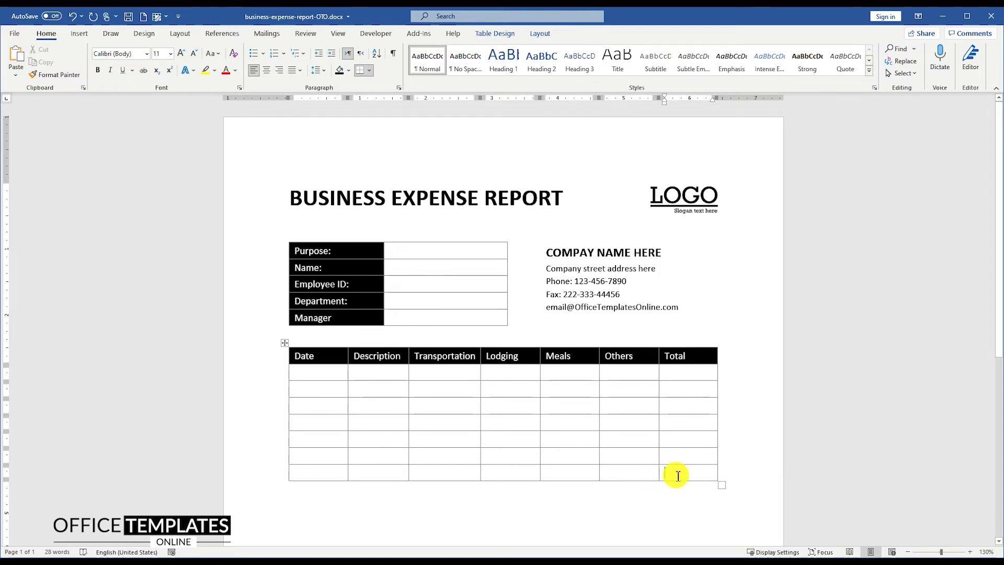
Add two extra rows to the bottom of the expense table
{"action": "left_click", "coordinate": [678, 476]}
{"action": "key", "text": "Tab"}
{"action": "left_click", "coordinate": [673, 488]}
{"action": "key", "text": "Tab"}
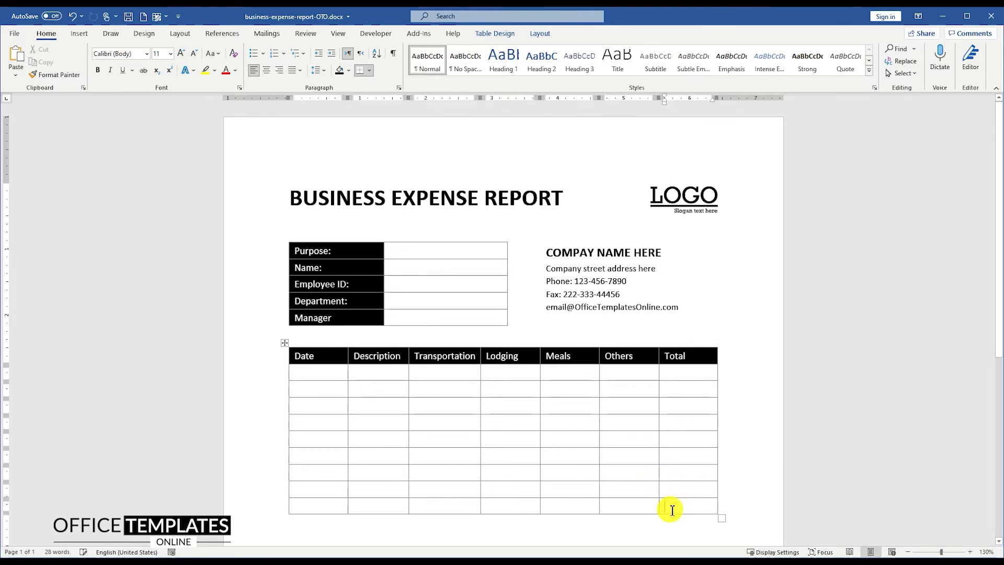
Turn off the borders on the bottom four rows of the Date, Description and Transportation columns
{"action": "scroll", "coordinate": [671, 503], "scroll_direction": "down", "scroll_amount": 6}
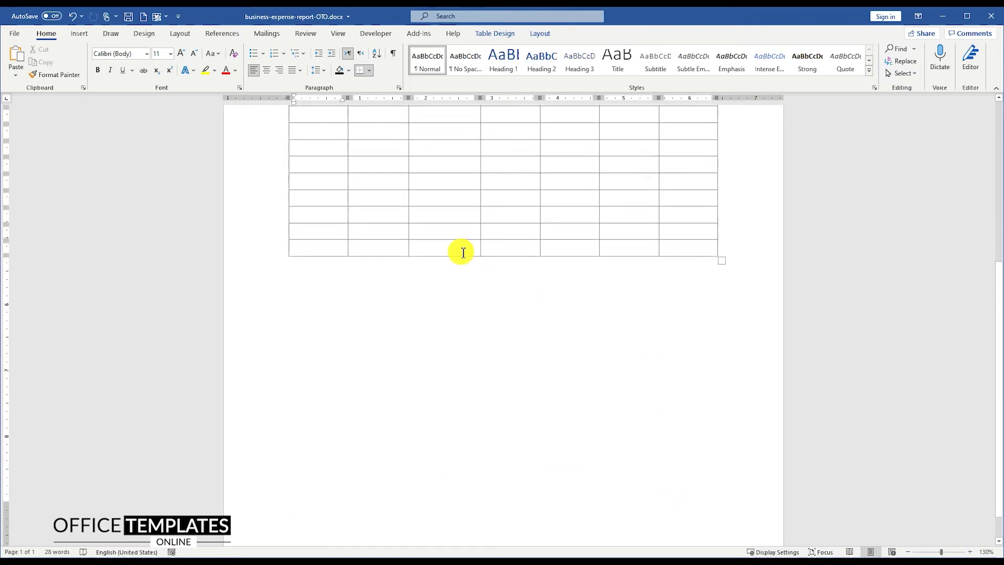
{"action": "left_click_drag", "start_coordinate": [328, 195], "coordinate": [430, 246]}
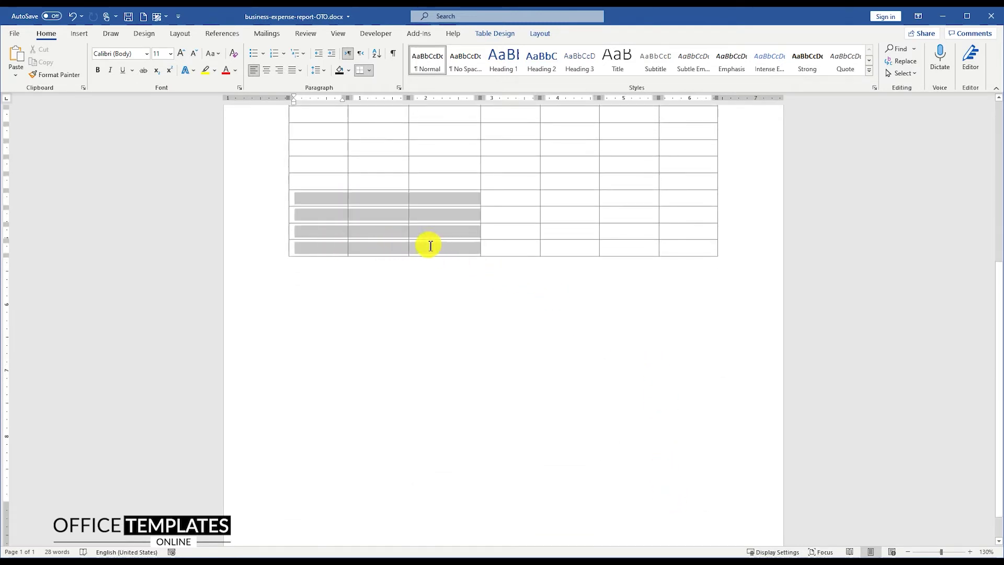
{"action": "scroll", "coordinate": [436, 245], "scroll_direction": "up", "scroll_amount": 2}
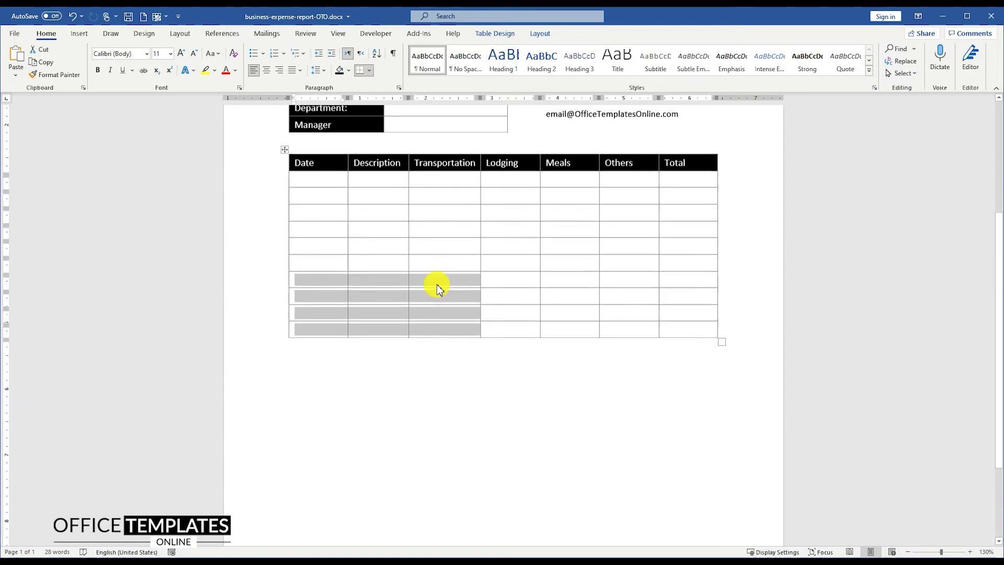
{"action": "left_click", "coordinate": [370, 70]}
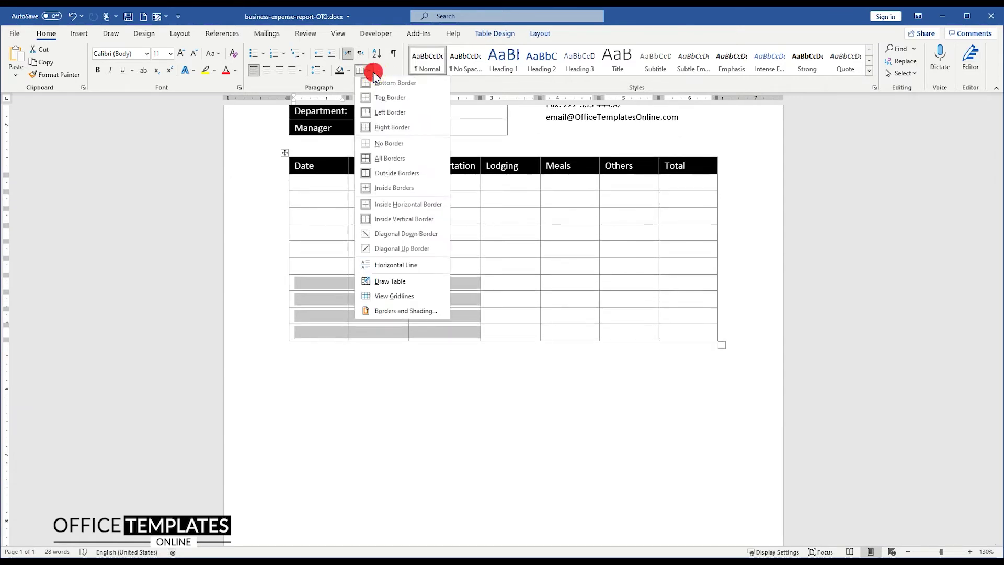
{"action": "left_click", "coordinate": [393, 313]}
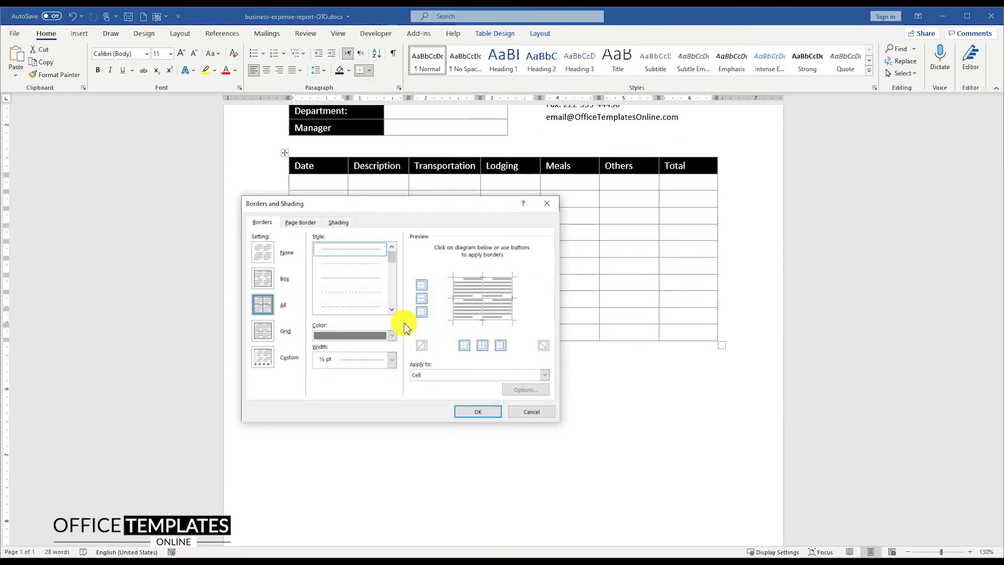
{"action": "left_click", "coordinate": [421, 285]}
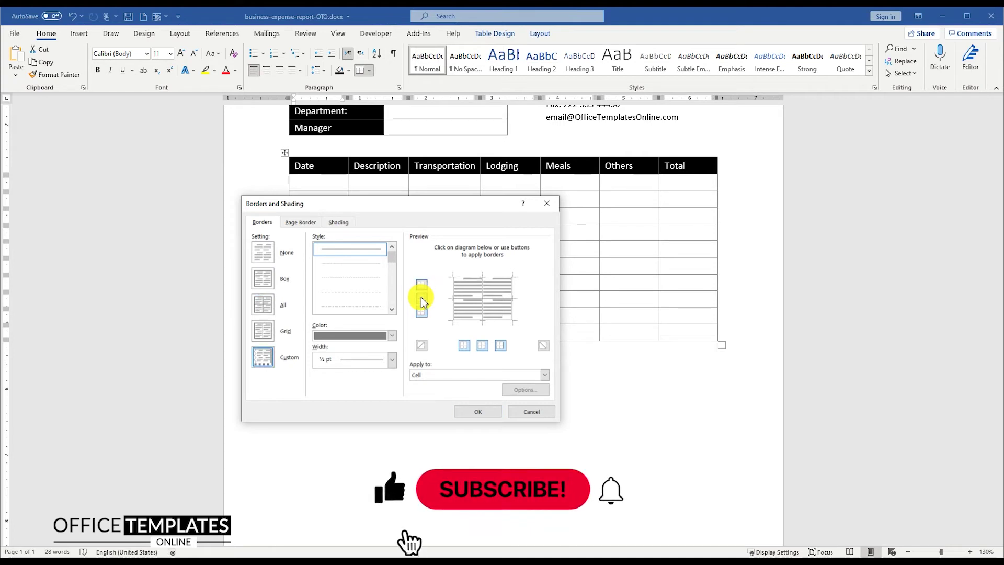
{"action": "left_click", "coordinate": [420, 298]}
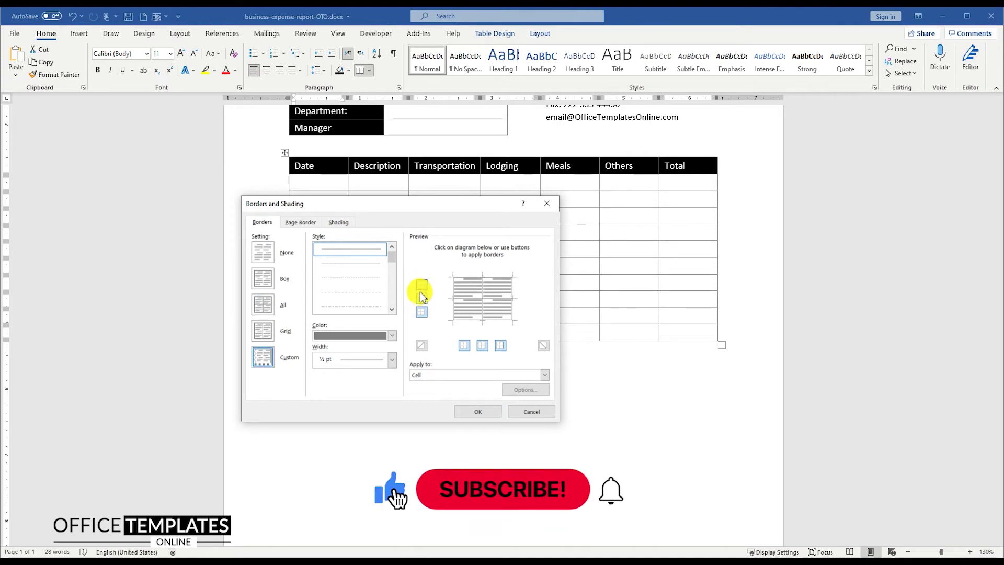
{"action": "left_click", "coordinate": [465, 345]}
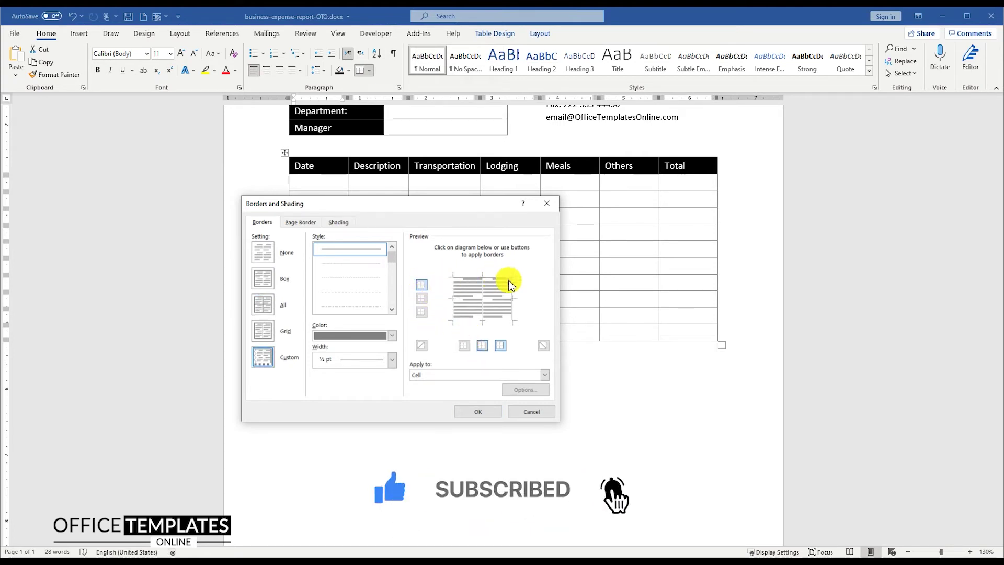
{"action": "left_click", "coordinate": [477, 411]}
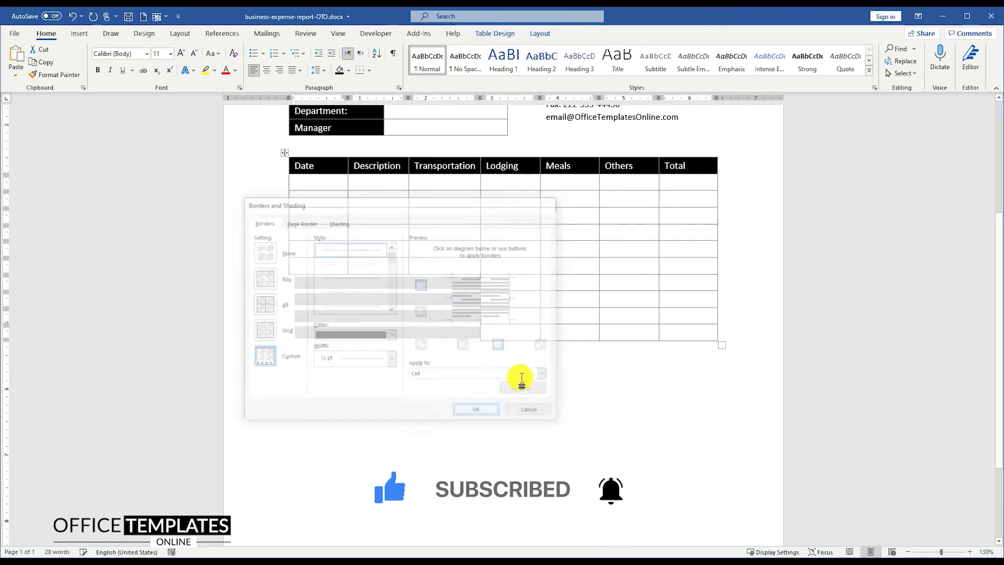
{"action": "left_click", "coordinate": [506, 354]}
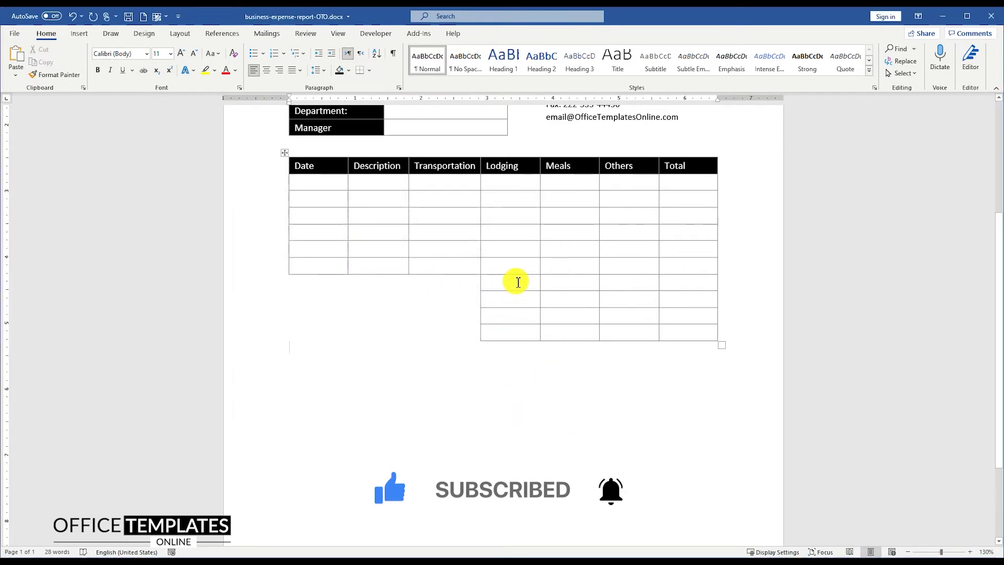
Merge the Lodging, Meals and Others cells in each of the four bottom rows
{"action": "left_click_drag", "start_coordinate": [518, 283], "coordinate": [616, 286]}
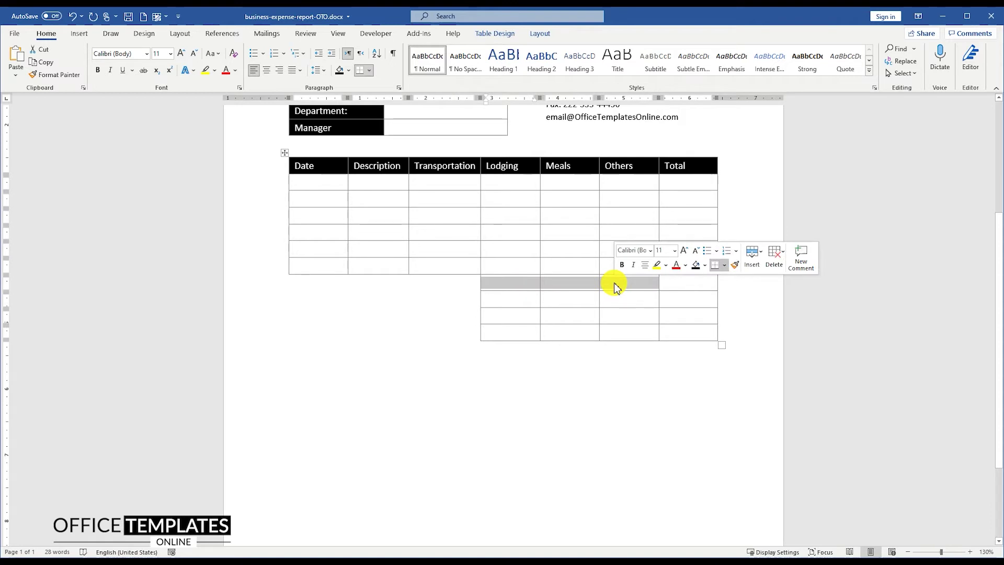
{"action": "right_click", "coordinate": [615, 284]}
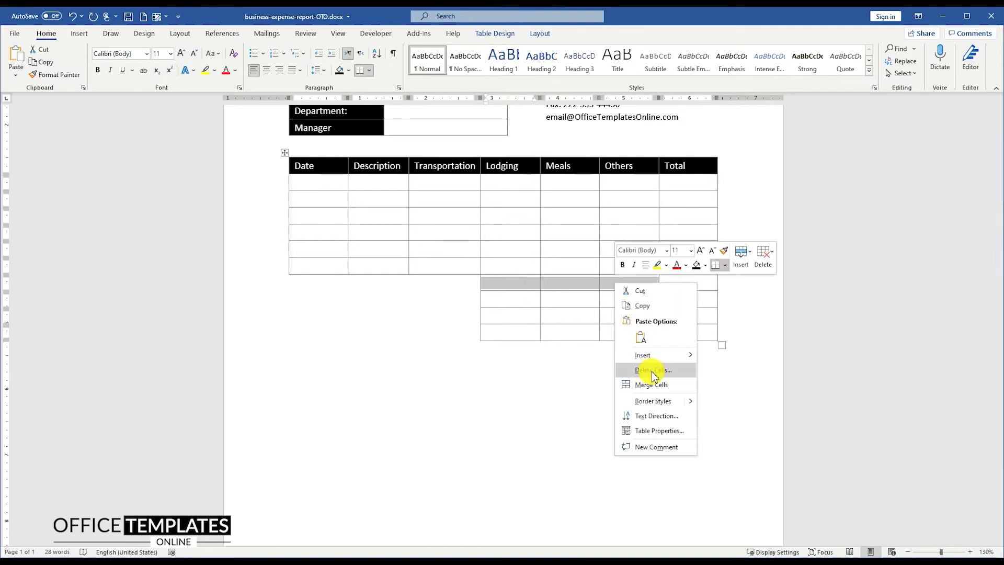
{"action": "left_click", "coordinate": [653, 389]}
{"action": "left_click_drag", "start_coordinate": [516, 299], "coordinate": [610, 293]}
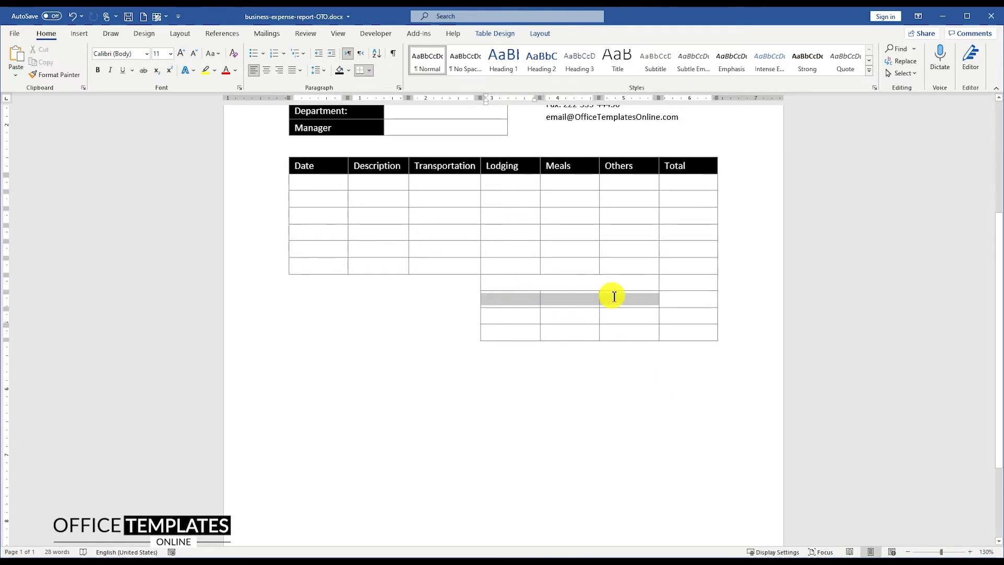
{"action": "right_click", "coordinate": [616, 300]}
{"action": "left_click", "coordinate": [649, 397]}
{"action": "left_click_drag", "start_coordinate": [507, 316], "coordinate": [619, 317]}
{"action": "right_click", "coordinate": [619, 318]}
{"action": "left_click", "coordinate": [653, 416]}
{"action": "left_click_drag", "start_coordinate": [525, 332], "coordinate": [630, 335]}
{"action": "right_click", "coordinate": [630, 335]}
{"action": "left_click", "coordinate": [664, 435]}
Shade the four merged cells solid black
{"action": "left_click_drag", "start_coordinate": [585, 285], "coordinate": [589, 334]}
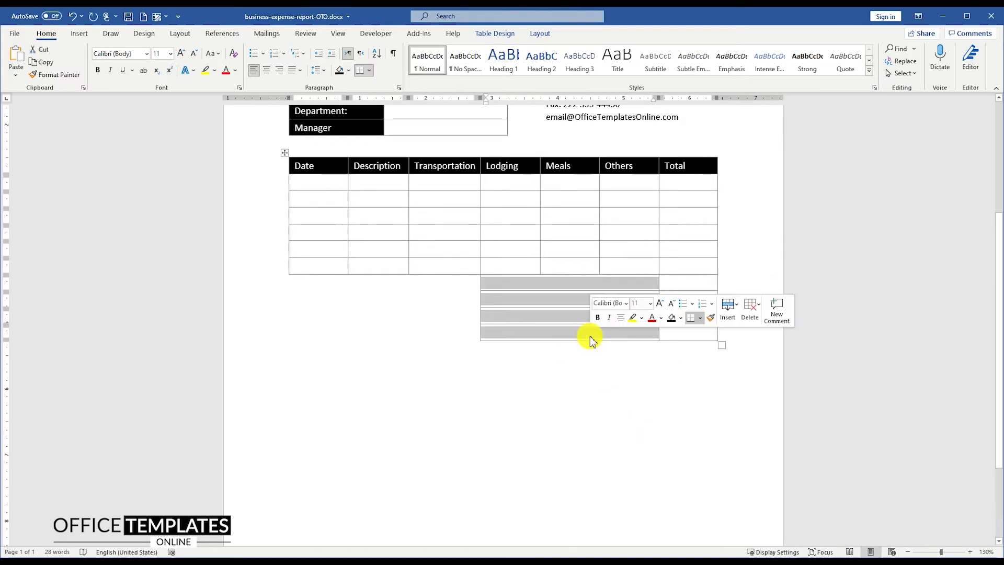
{"action": "left_click", "coordinate": [339, 70]}
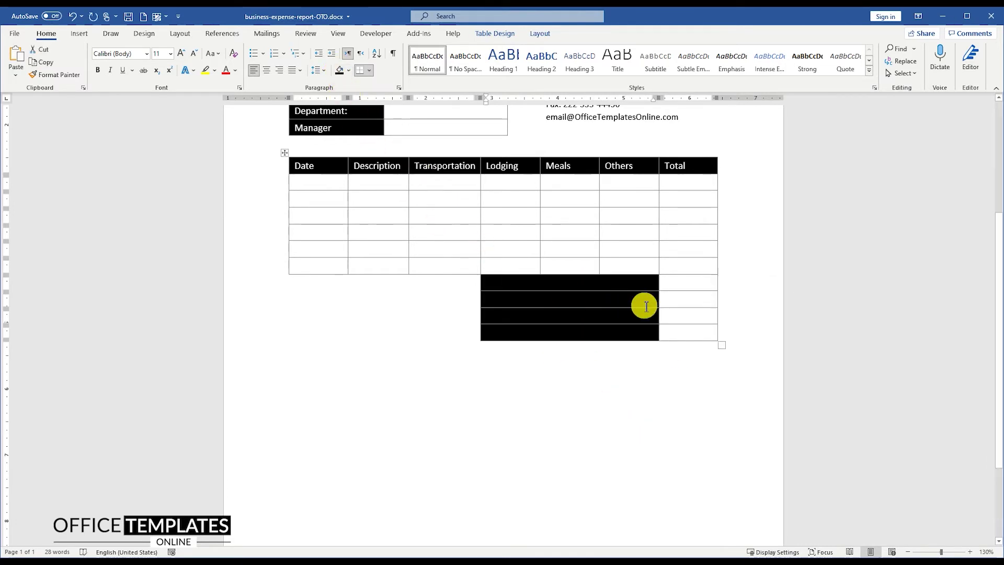
{"action": "left_click", "coordinate": [630, 283]}
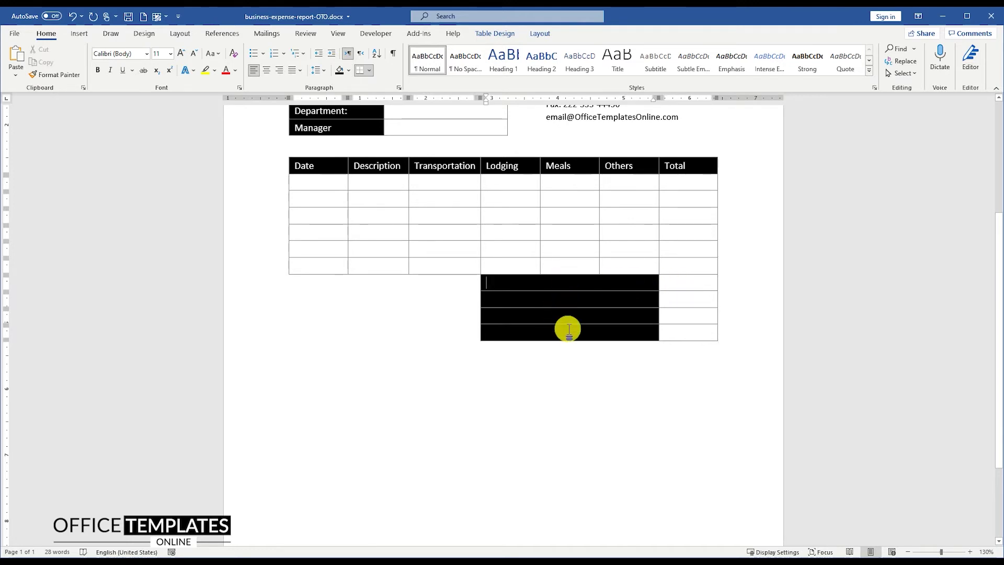
Right-align the black cells and enter 'Subtotal:' and 'Less Cash Advanced:' with a $0 value
{"action": "left_click", "coordinate": [280, 70]}
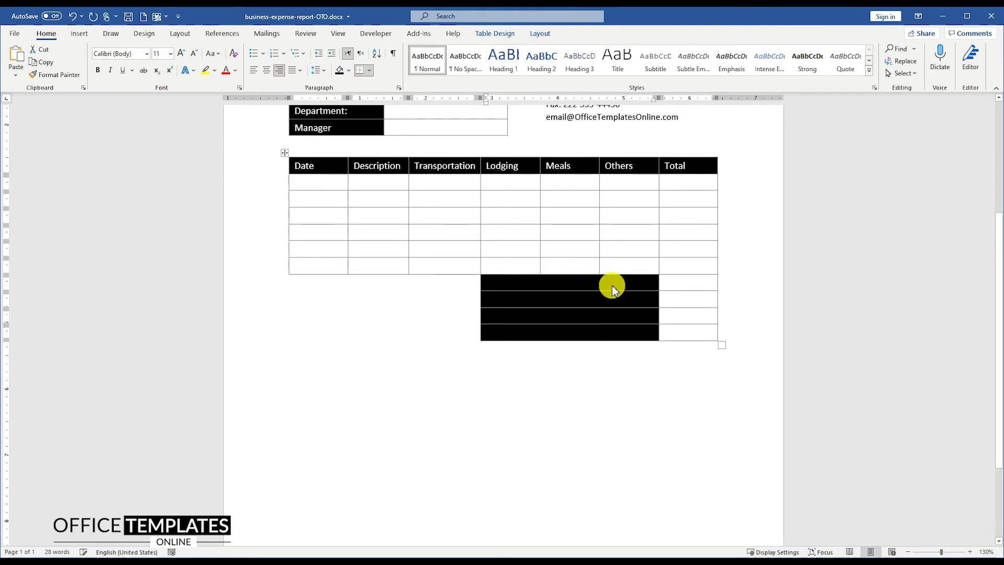
{"action": "type", "text": "Sub"}
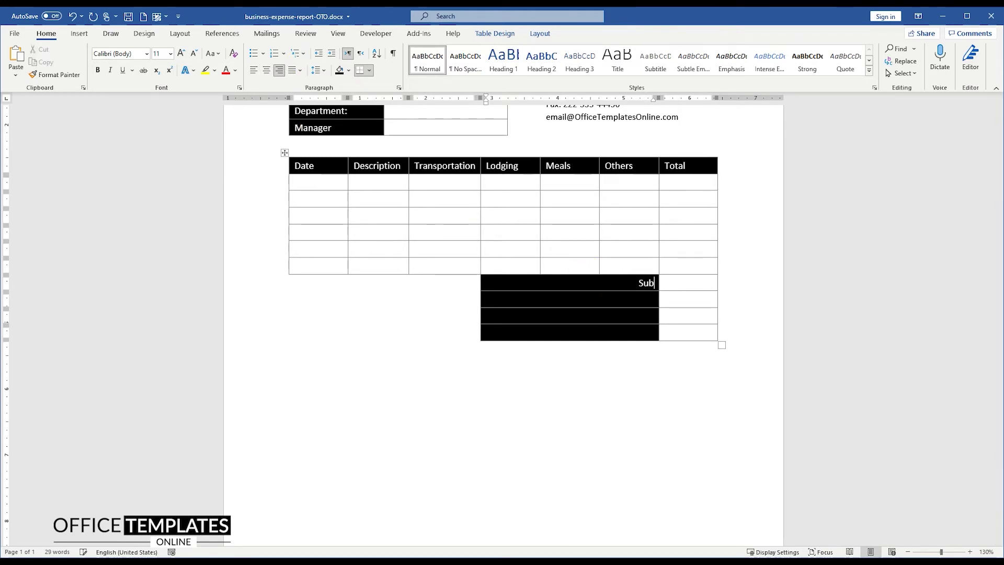
{"action": "type", "text": "total:"}
{"action": "key", "text": "Tab"}
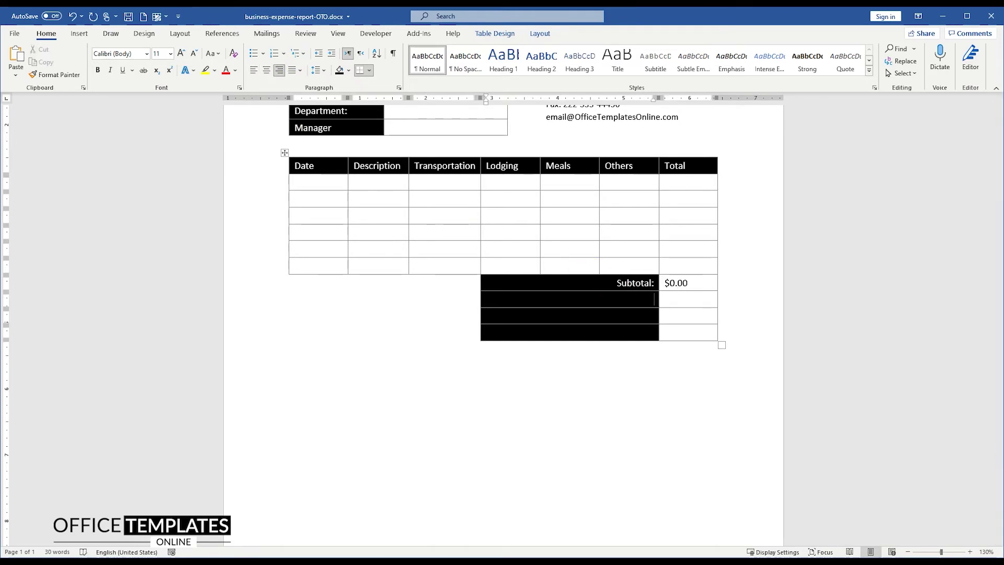
{"action": "type", "text": "Less Cash Advanced:"}
{"action": "key", "text": "Tab"}
{"action": "type", "text": "$0"}
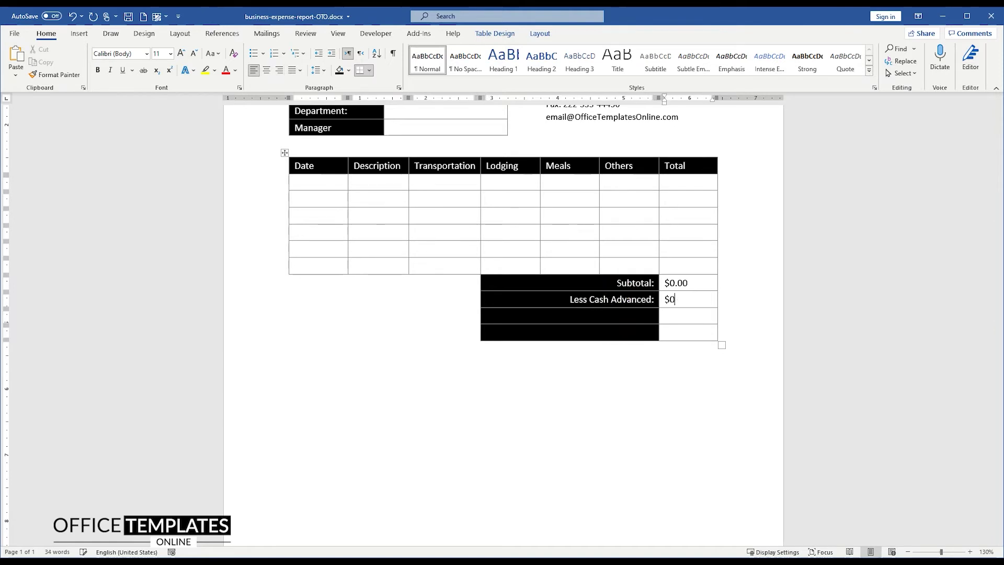
Enter 'Total Owned to You:' and 'Total Due:' with the value $0.00
{"action": "left_click", "coordinate": [646, 312]}
{"action": "type", "text": "Total Owned t"}
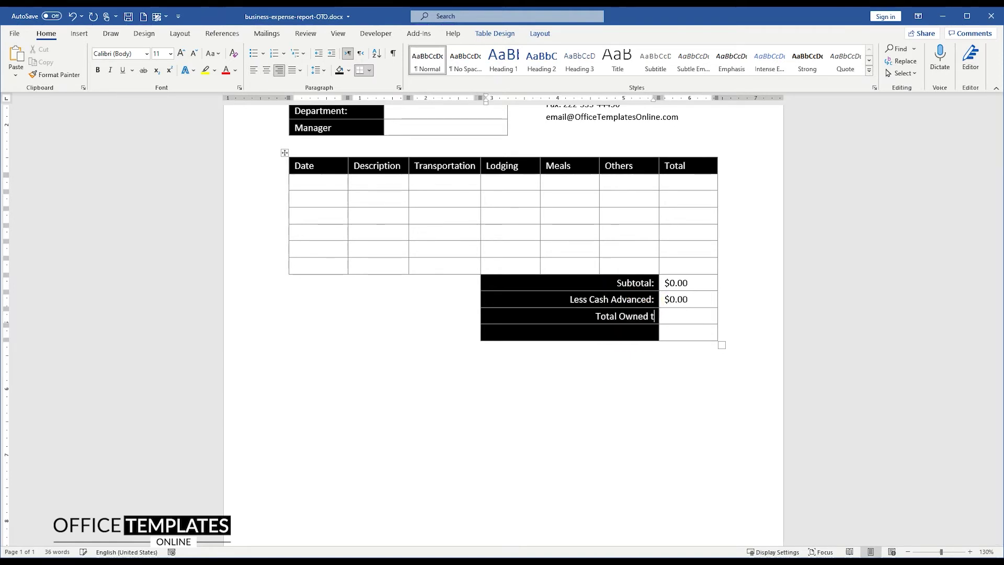
{"action": "type", "text": "o You:"}
{"action": "key", "text": "Tab"}
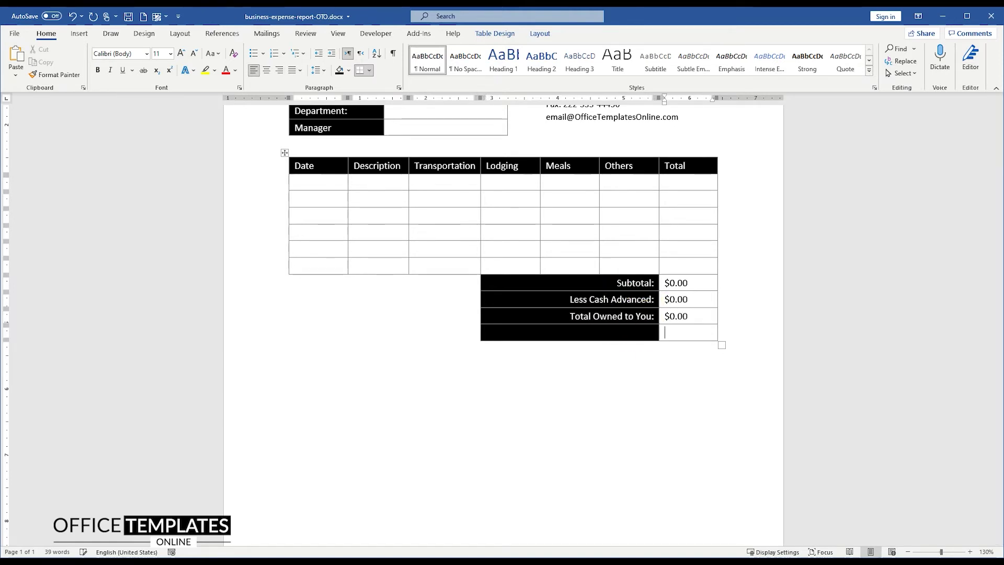
{"action": "type", "text": "Total Due:"}
{"action": "key", "text": "Tab"}
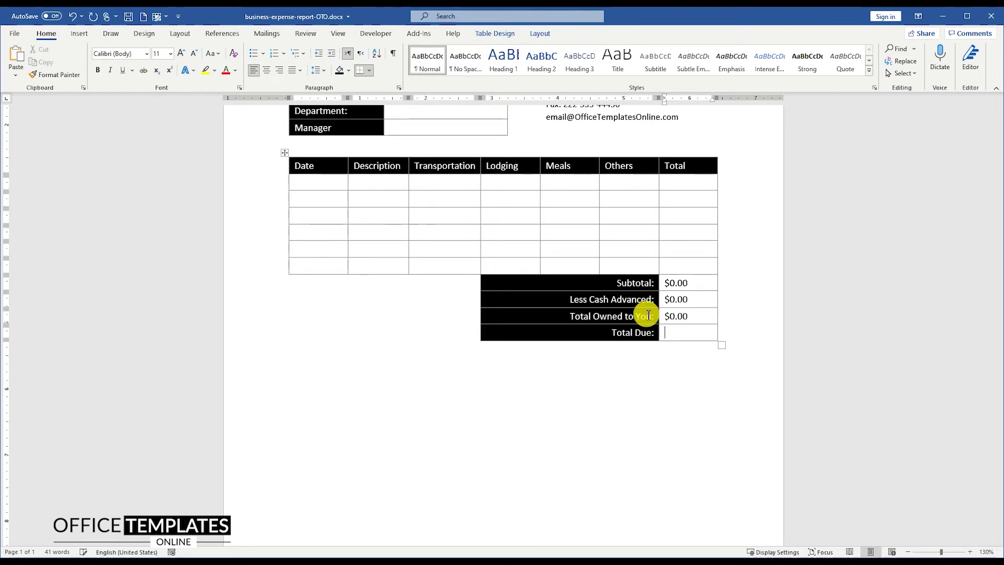
{"action": "type", "text": "$0.00"}
Make the Total Due entry bold
{"action": "left_click_drag", "start_coordinate": [664, 333], "coordinate": [695, 332]}
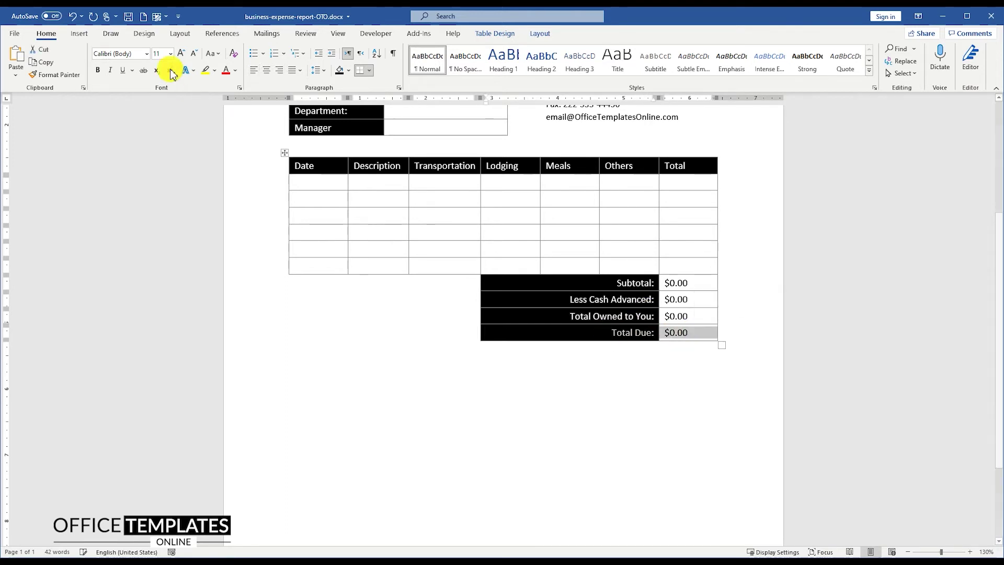
{"action": "left_click", "coordinate": [99, 72]}
{"action": "left_click", "coordinate": [589, 358]}
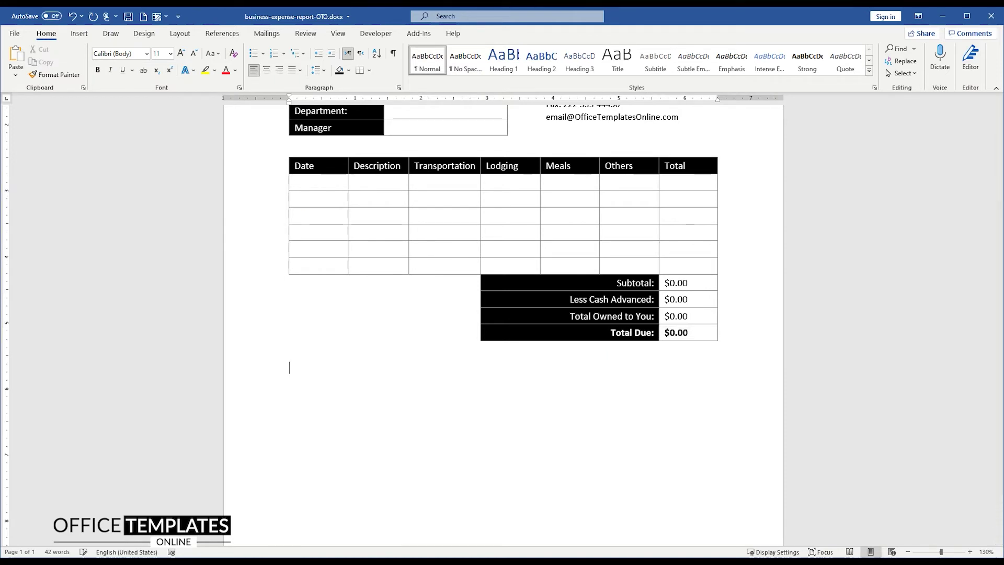
Insert a 6 by 8 table below the totals section and select it
{"action": "left_click", "coordinate": [79, 33]}
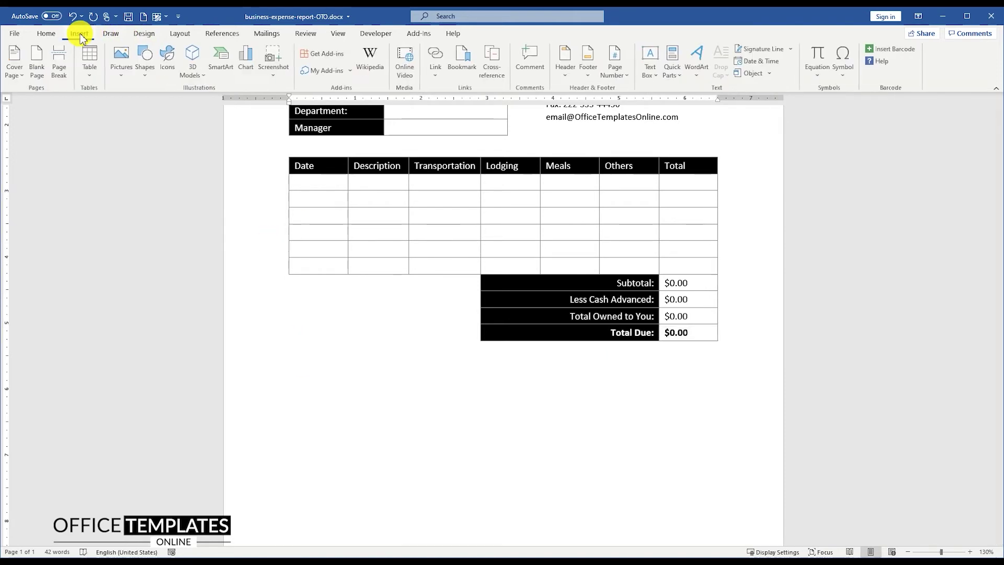
{"action": "left_click", "coordinate": [91, 55]}
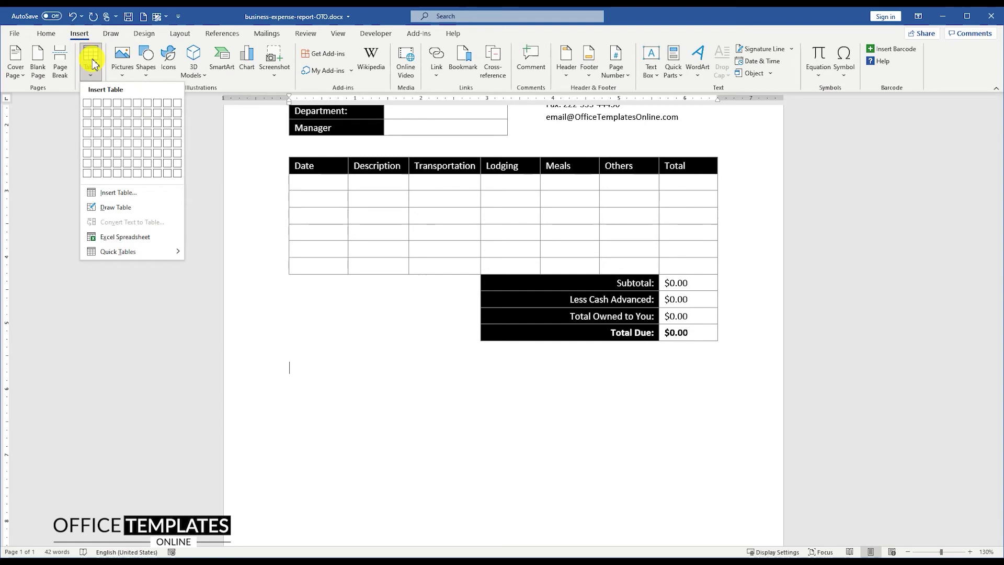
{"action": "left_click", "coordinate": [138, 173]}
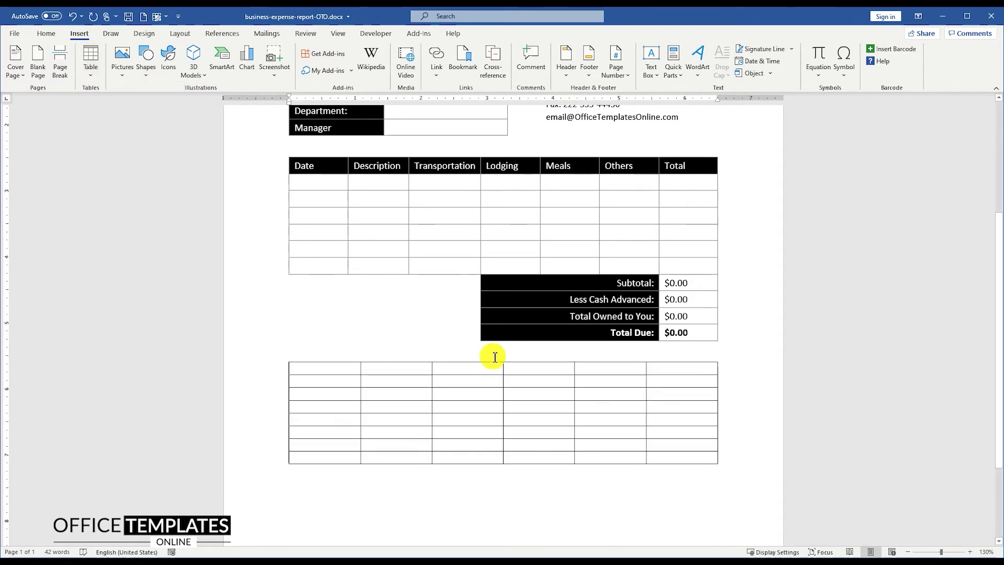
{"action": "left_click", "coordinate": [284, 358]}
Set custom 0.03" cell margins in the 6-column table's properties to make rows taller
{"action": "right_click", "coordinate": [285, 359]}
{"action": "left_click", "coordinate": [332, 338]}
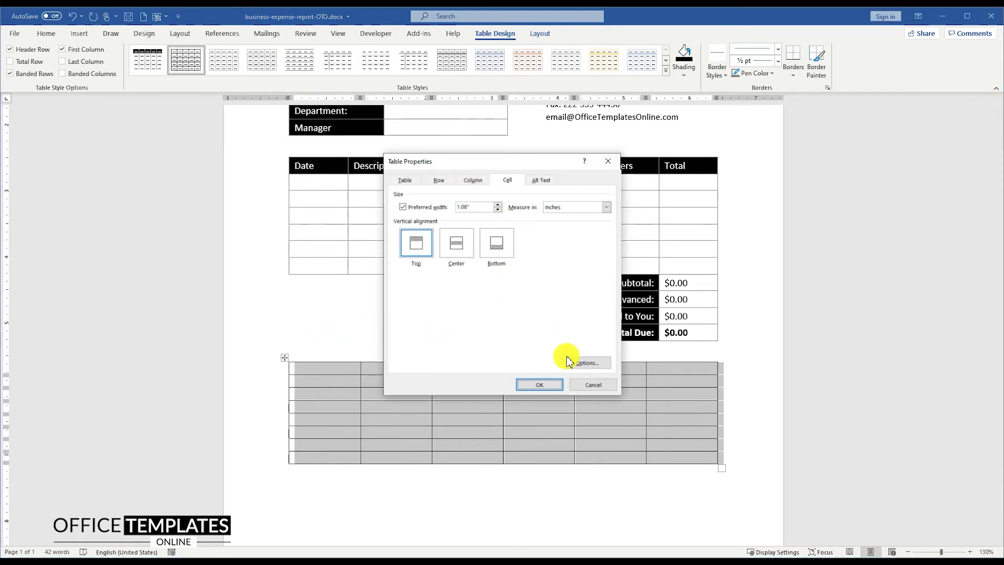
{"action": "left_click", "coordinate": [569, 362]}
{"action": "left_click", "coordinate": [366, 149]}
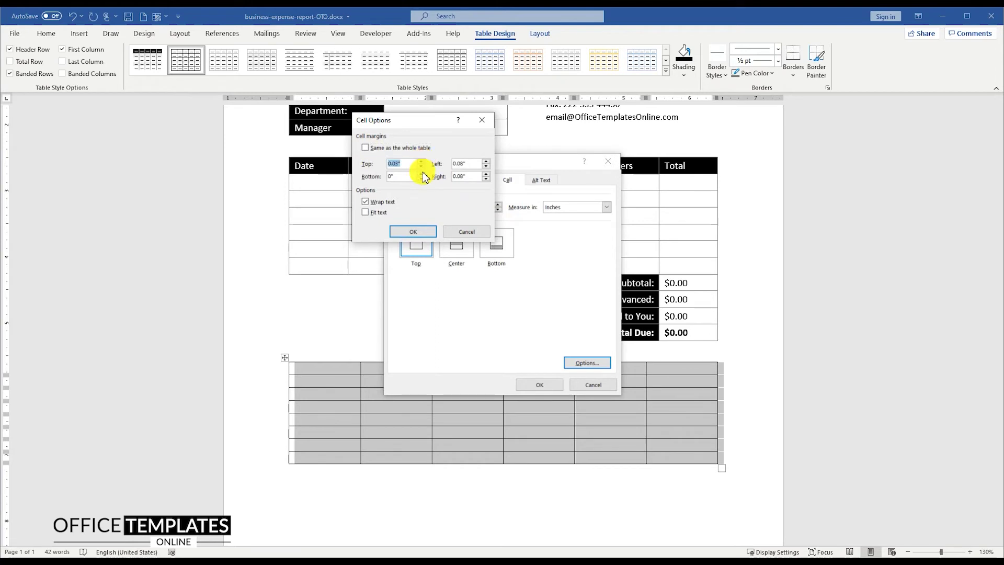
{"action": "left_click", "coordinate": [413, 232]}
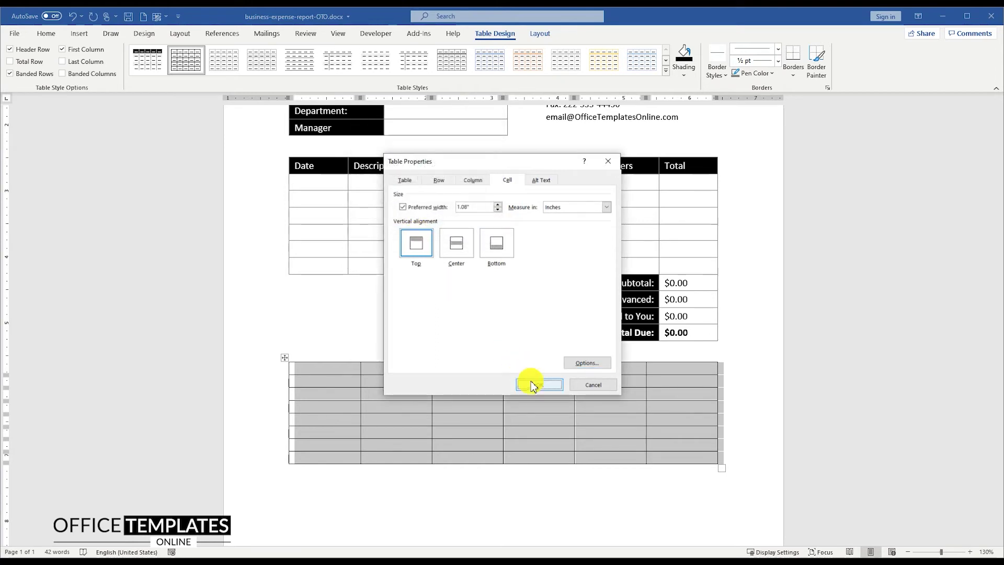
{"action": "left_click", "coordinate": [535, 385]}
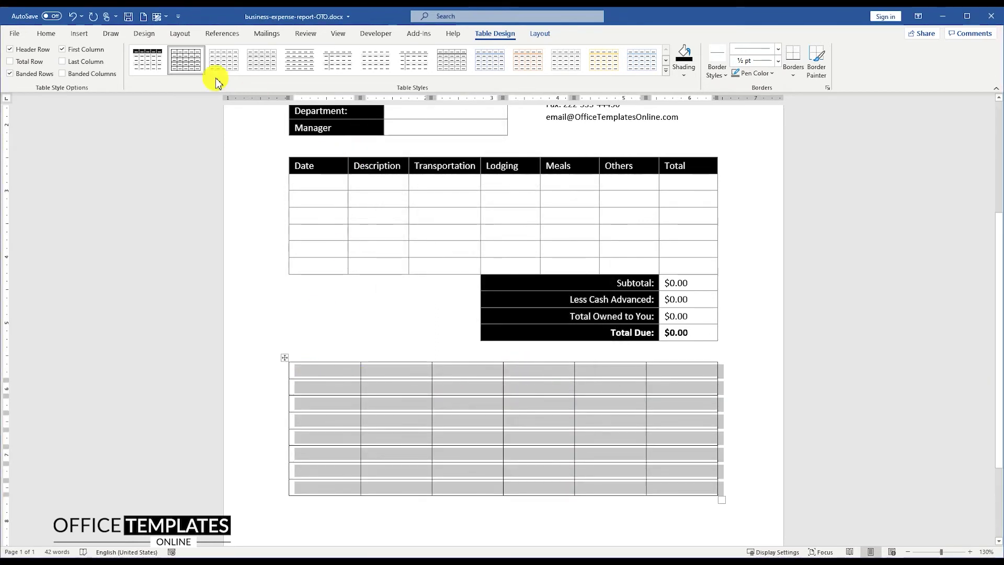
Give the 6-column table grey borders through Borders and Shading
{"action": "left_click", "coordinate": [46, 33]}
{"action": "left_click", "coordinate": [369, 70]}
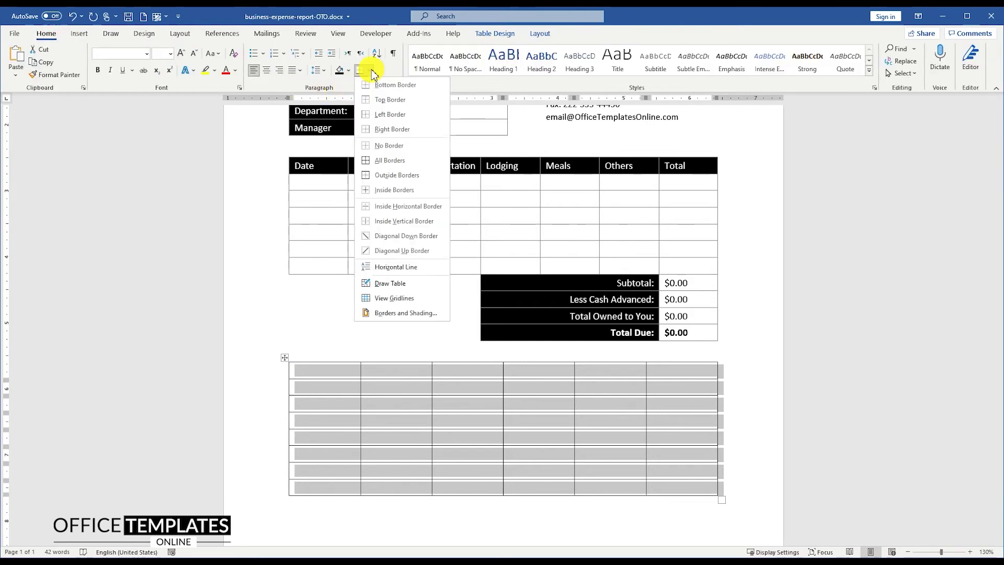
{"action": "left_click", "coordinate": [404, 313]}
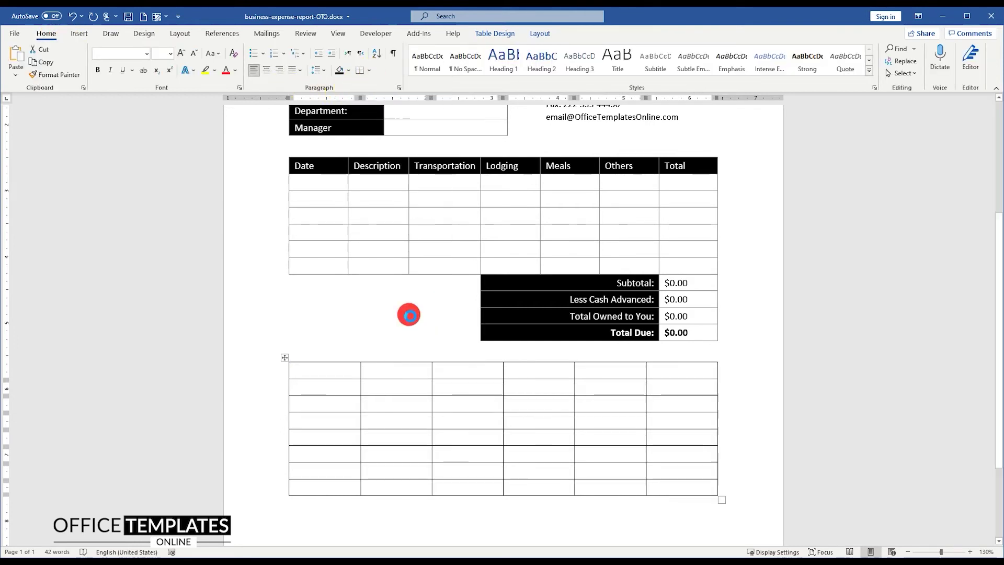
{"action": "left_click", "coordinate": [395, 336]}
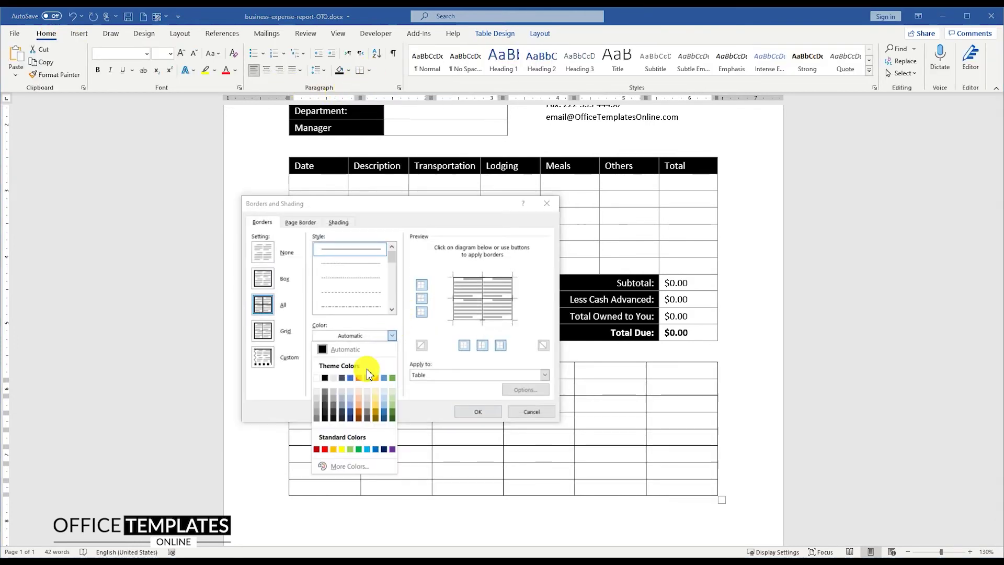
{"action": "left_click", "coordinate": [318, 413]}
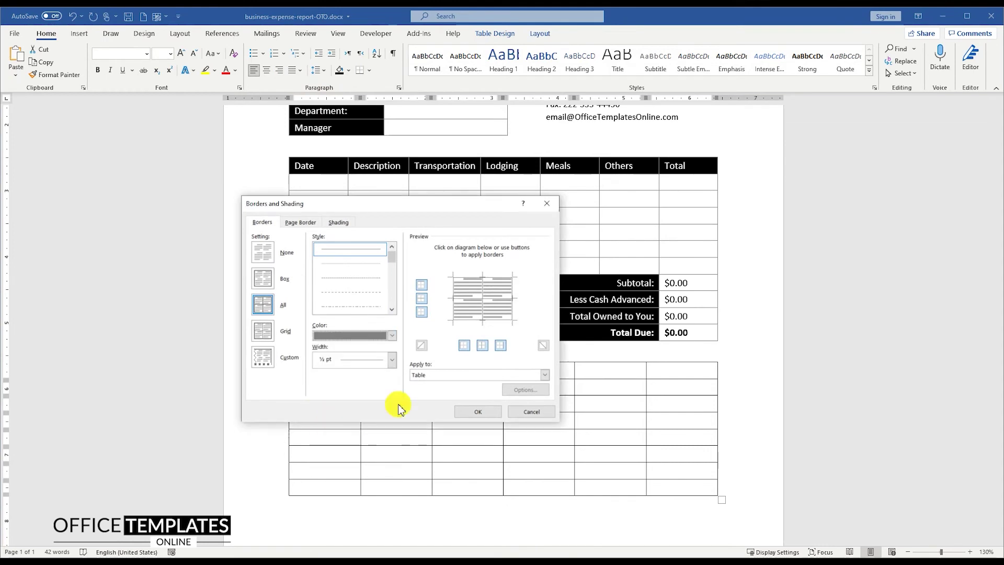
{"action": "left_click", "coordinate": [473, 410]}
Shade the 6-column table's first row solid black
{"action": "left_click", "coordinate": [340, 373]}
{"action": "left_click_drag", "start_coordinate": [340, 373], "coordinate": [673, 374]}
{"action": "left_click", "coordinate": [339, 70]}
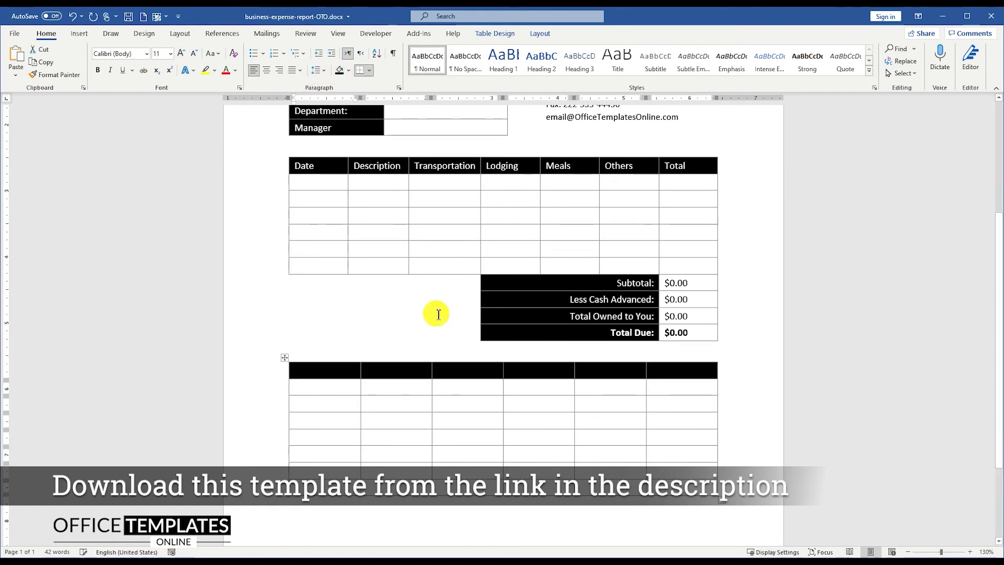
{"action": "left_click_drag", "start_coordinate": [335, 487], "coordinate": [489, 489]}
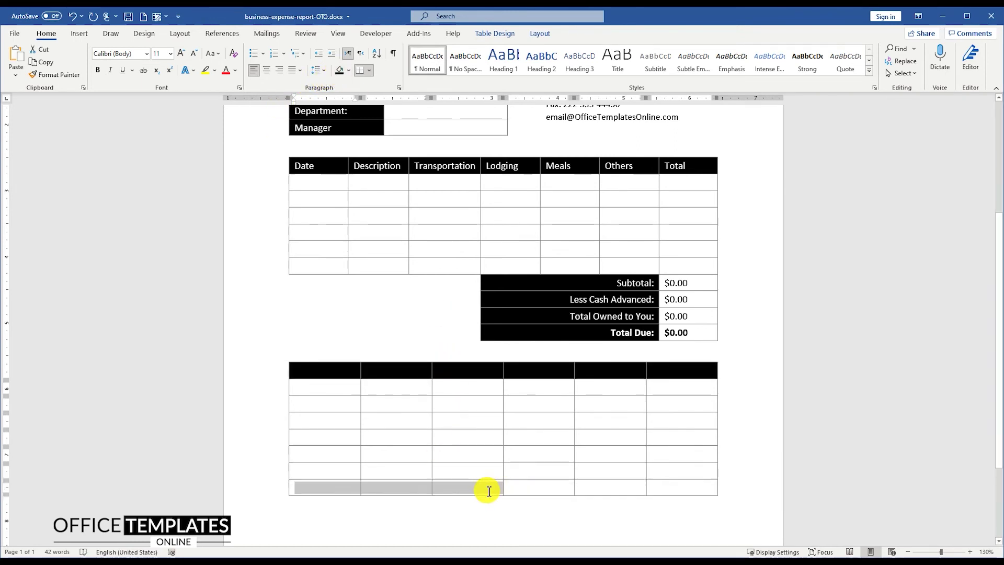
Remove the left and inside borders from the first four bottom-row cells
{"action": "left_click", "coordinate": [372, 71]}
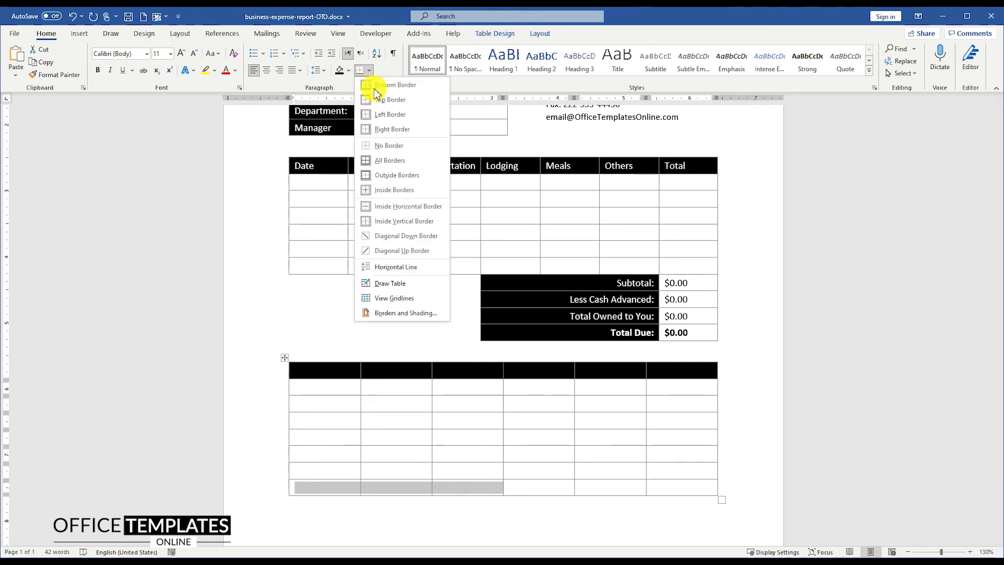
{"action": "left_click", "coordinate": [405, 311]}
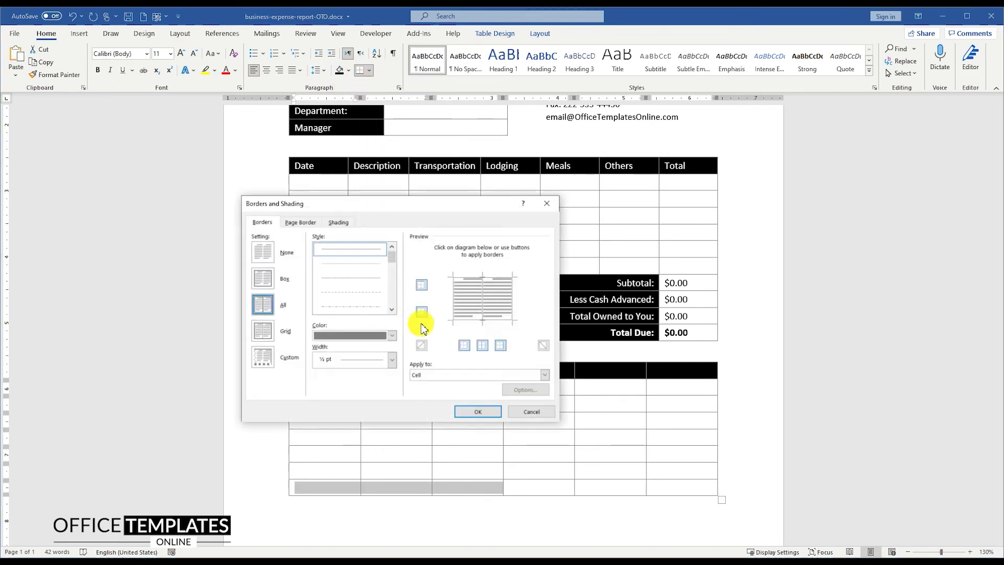
{"action": "left_click", "coordinate": [464, 346]}
{"action": "left_click", "coordinate": [482, 345]}
{"action": "left_click", "coordinate": [422, 312]}
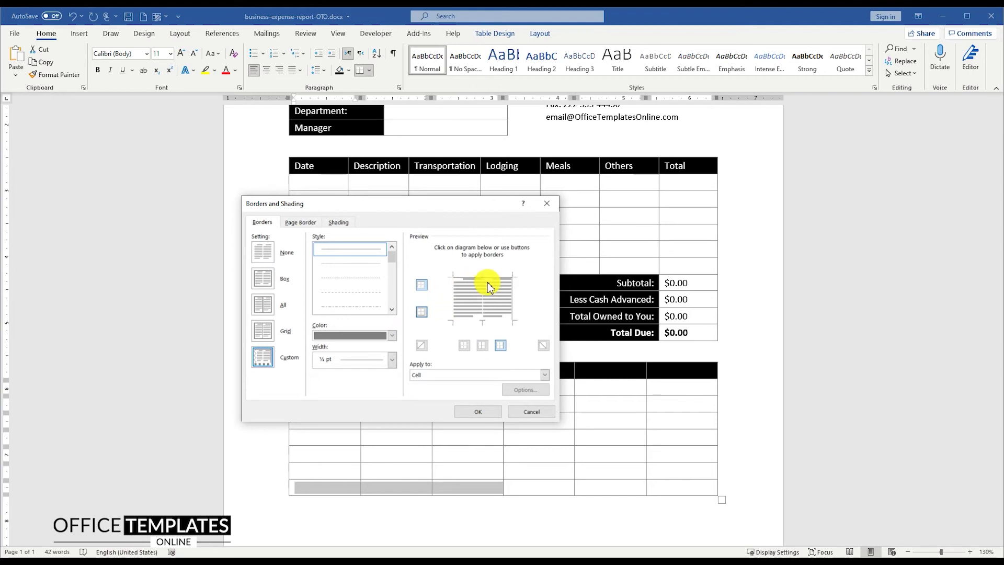
{"action": "left_click", "coordinate": [478, 412]}
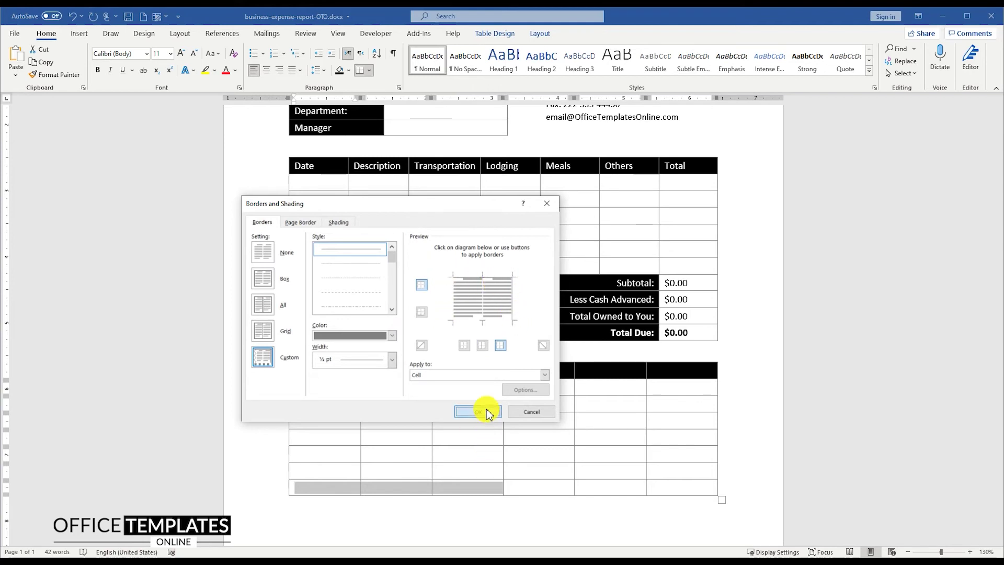
Merge the two middle bottom-row cells and fill the merged cell black
{"action": "left_click_drag", "start_coordinate": [529, 489], "coordinate": [596, 485]}
{"action": "right_click", "coordinate": [596, 485]}
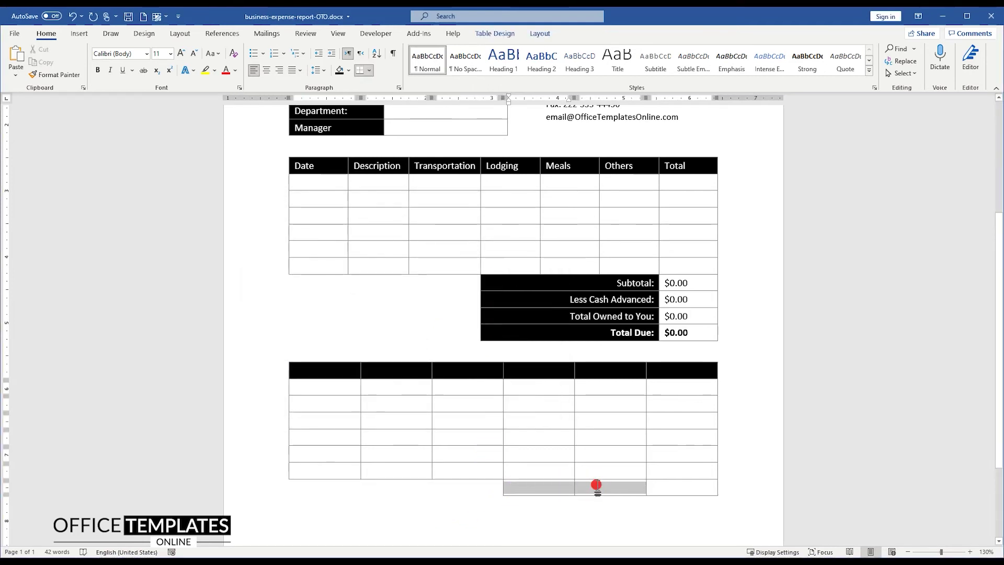
{"action": "left_click", "coordinate": [629, 415]}
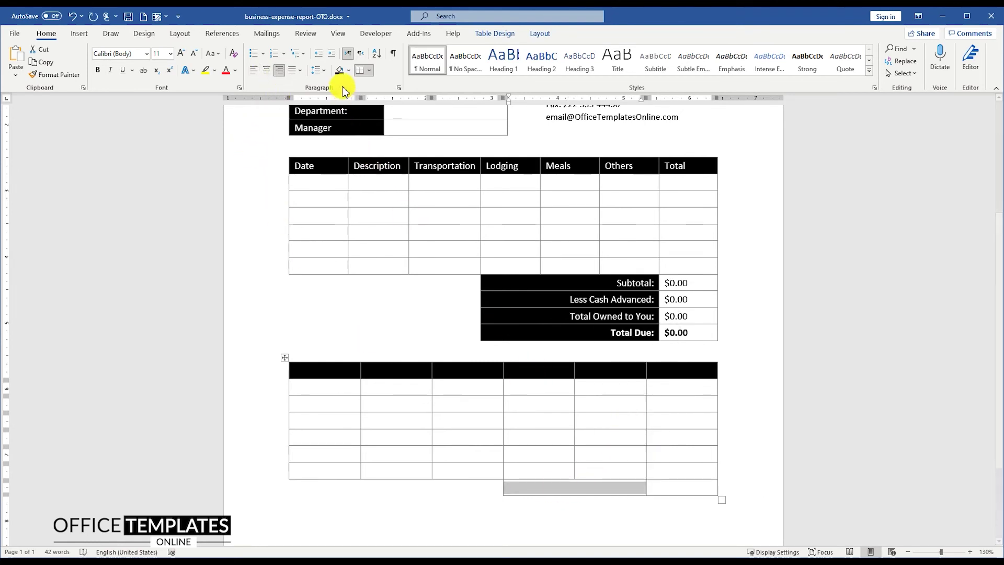
{"action": "left_click", "coordinate": [340, 71]}
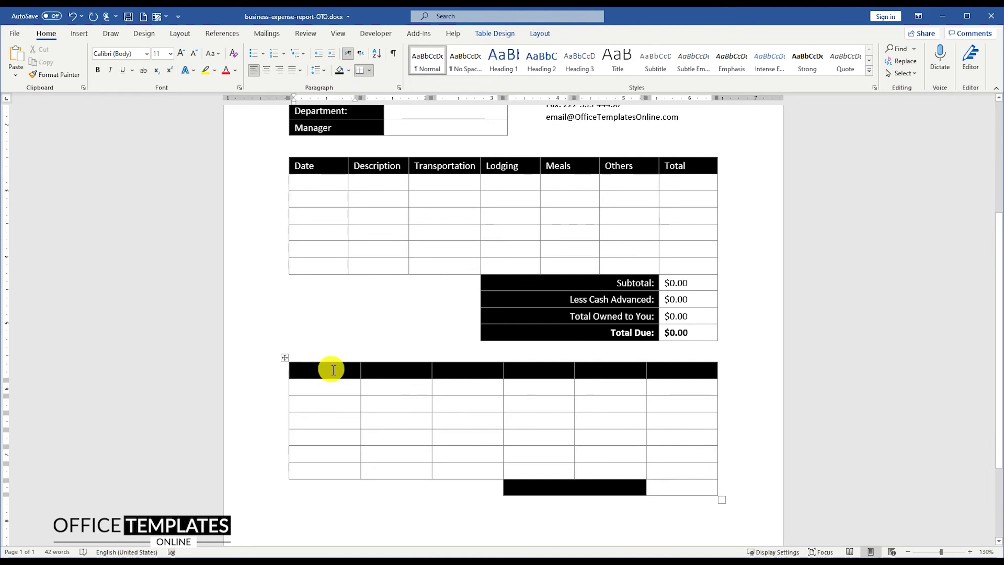
{"action": "left_click", "coordinate": [333, 370]}
Type the lower table headers Date, Persons Reason, Business Purpose and Name of the Place
{"action": "type", "text": "Date"}
{"action": "type", "text": "Persons R"}
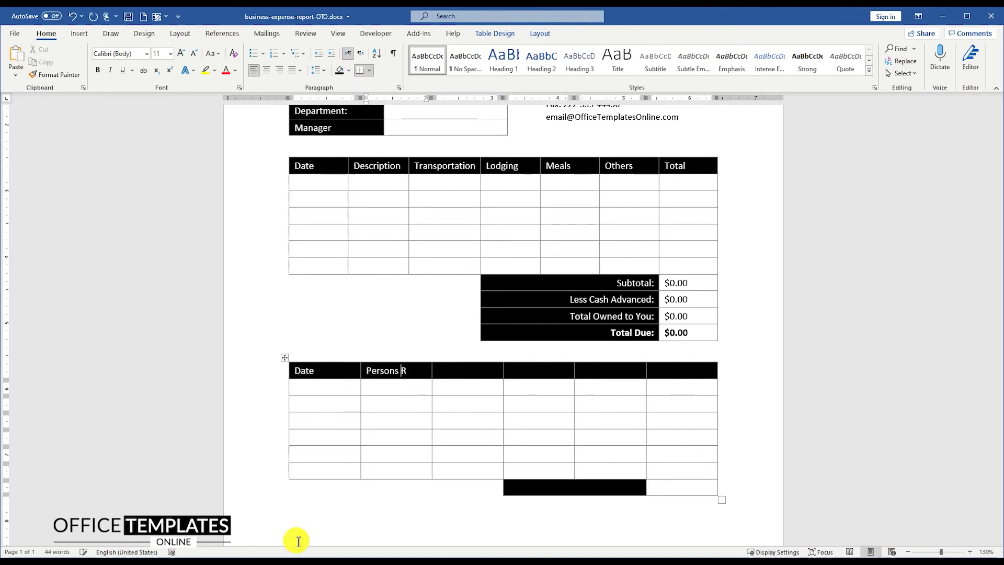
{"action": "type", "text": "eason"}
{"action": "key", "text": "Tab"}
{"action": "type", "text": "Bus"}
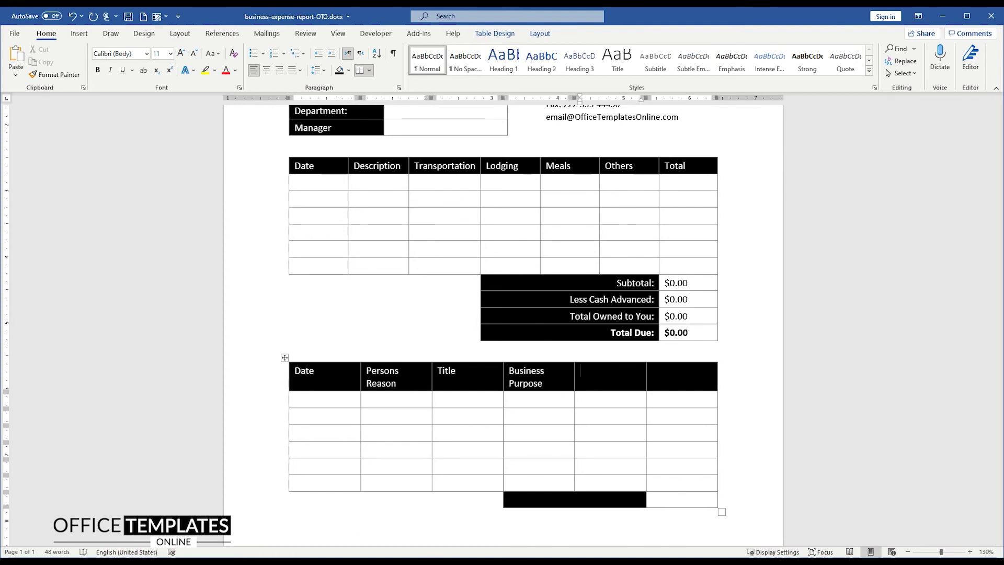
{"action": "scroll", "coordinate": [834, 220], "scroll_direction": "up", "scroll_amount": 1}
{"action": "type", "text": "Name of the Place"}
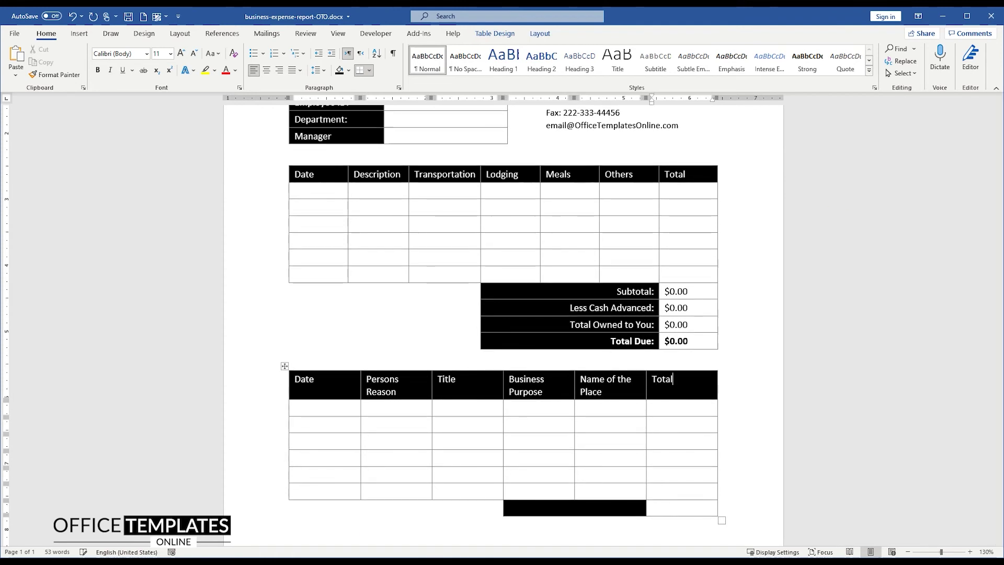
Resize the Date, Title, Business Purpose and Name of the Place columns so each header fits one line
{"action": "left_click_drag", "start_coordinate": [361, 378], "coordinate": [343, 377]}
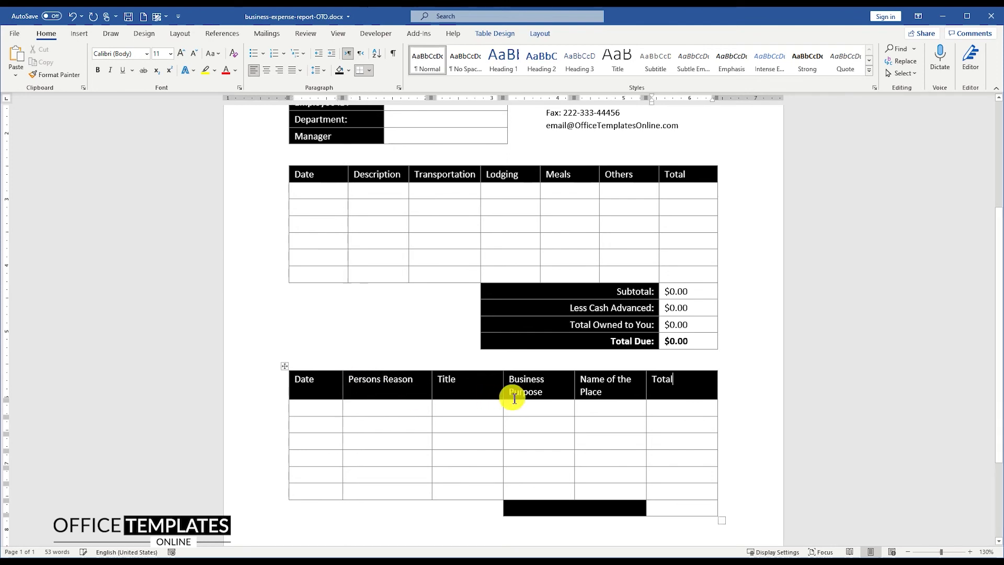
{"action": "left_click_drag", "start_coordinate": [504, 388], "coordinate": [471, 381]}
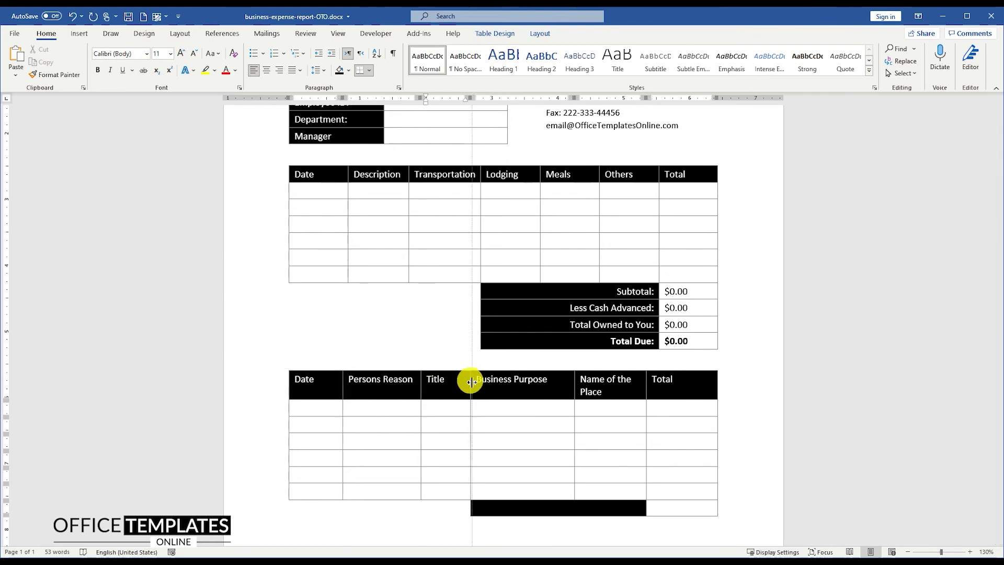
{"action": "left_click_drag", "start_coordinate": [575, 382], "coordinate": [561, 385]}
{"action": "left_click_drag", "start_coordinate": [646, 382], "coordinate": [653, 381]}
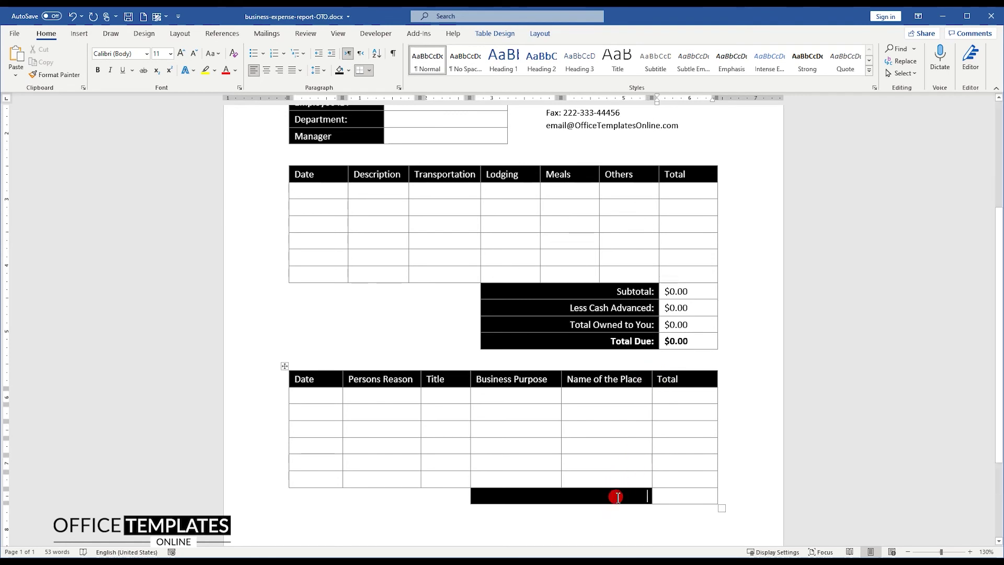
Enter 'Total:' in the merged black cell and $0.00 in the cell beside it
{"action": "left_click", "coordinate": [618, 497]}
{"action": "type", "text": "Total"}
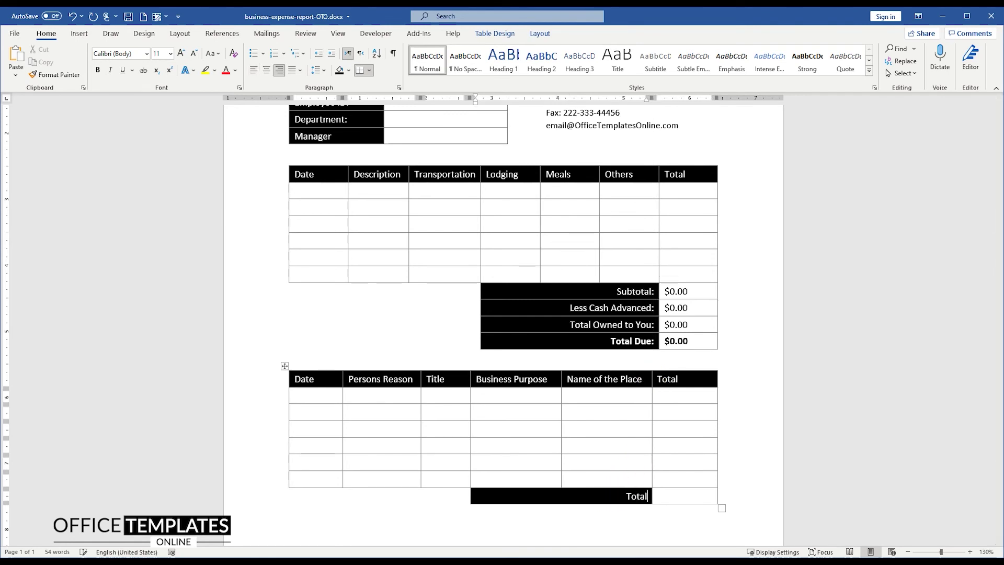
{"action": "type", "text": ":"}
{"action": "key", "text": "Tab"}
{"action": "type", "text": "$"}
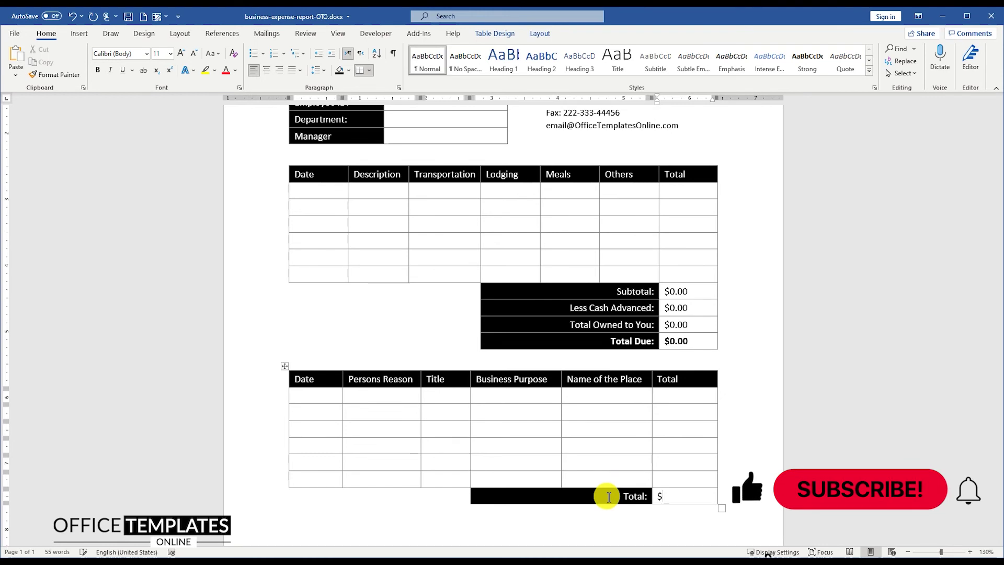
{"action": "type", "text": "0.00"}
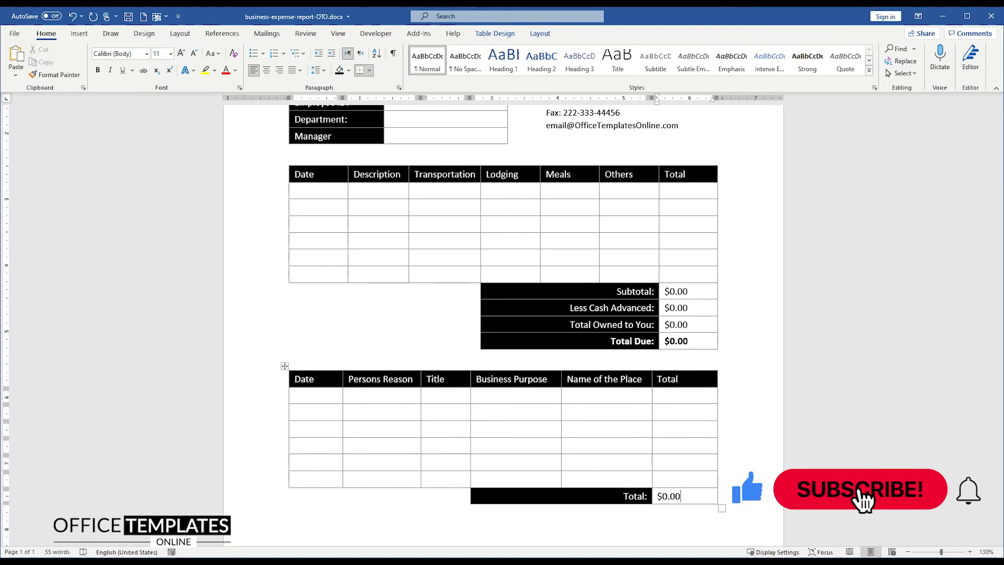
{"action": "scroll", "coordinate": [406, 462], "scroll_direction": "down", "scroll_amount": 3}
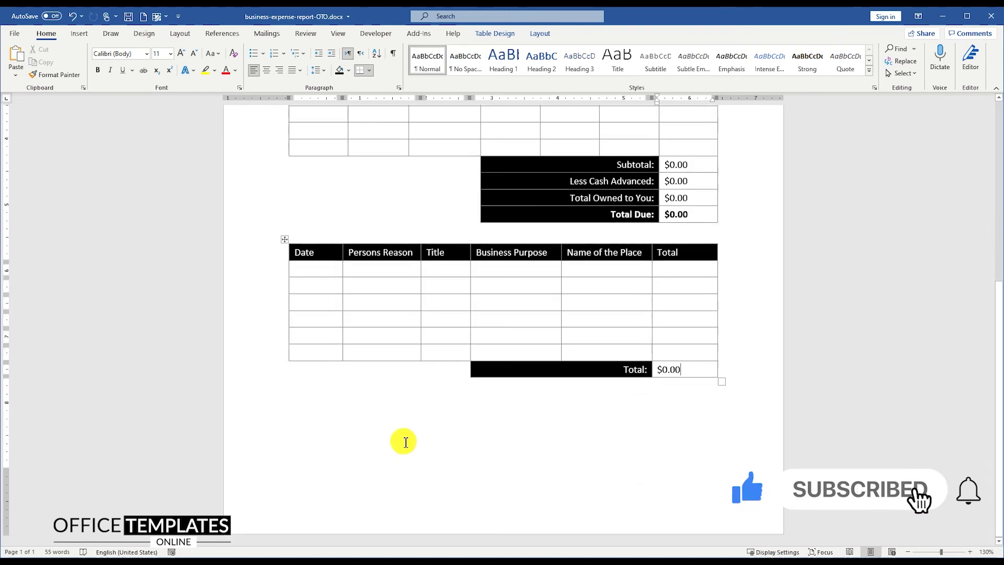
Open the page footer and add the line 'street address goes here, City State, Zip Code' below the company name
{"action": "left_click", "coordinate": [333, 450]}
{"action": "double_click", "coordinate": [320, 472]}
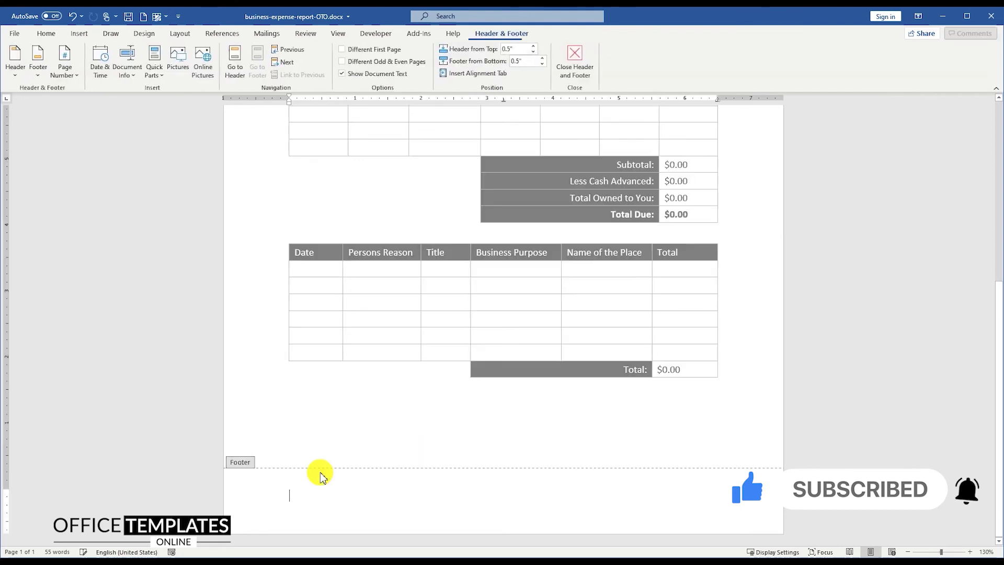
{"action": "left_click", "coordinate": [542, 58]}
{"action": "left_click", "coordinate": [543, 58]}
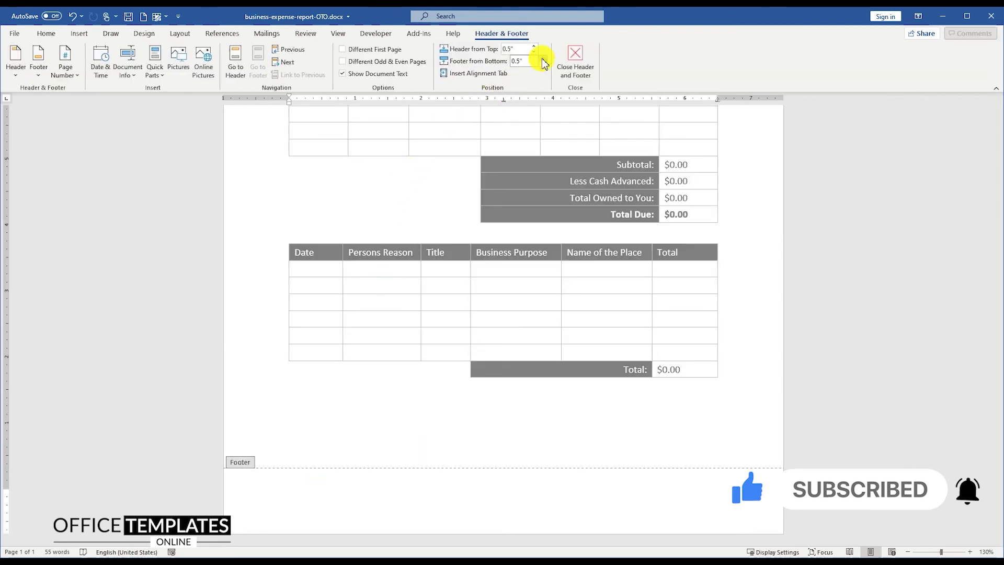
{"action": "left_click", "coordinate": [542, 58]}
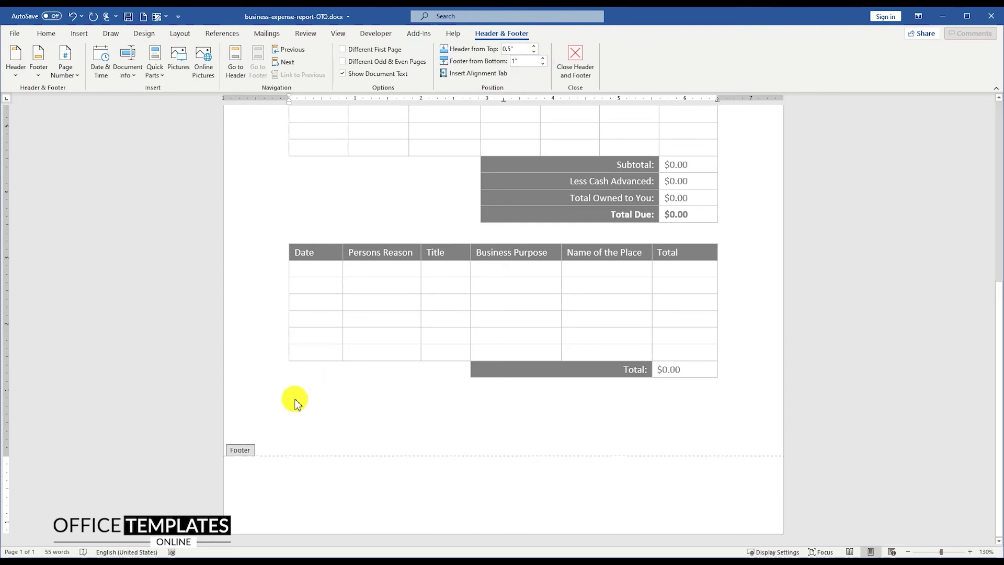
{"action": "left_click", "coordinate": [331, 487]}
{"action": "key", "text": "Return"}
{"action": "type", "text": "ss goes here, City State"}
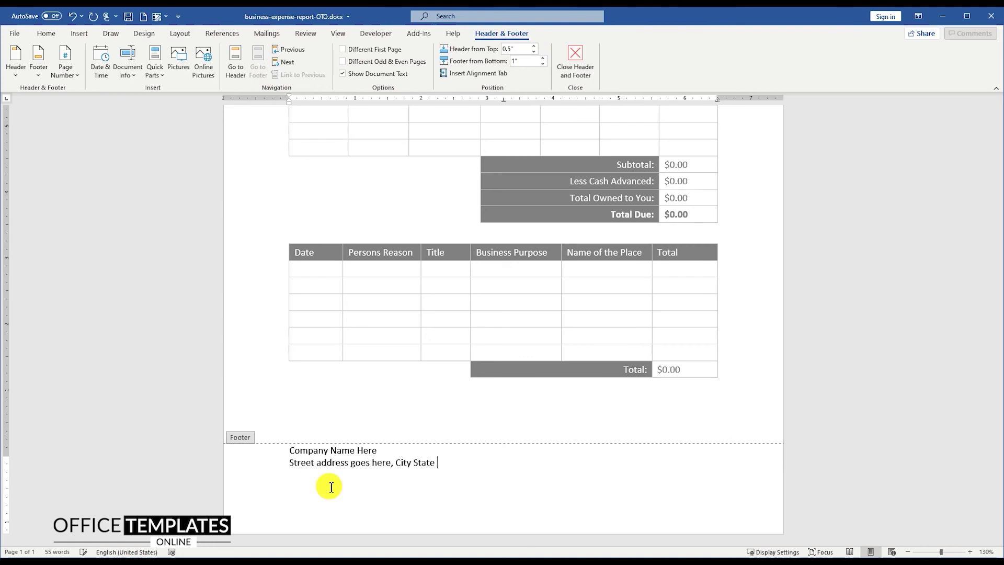
{"action": "type", "text": "treet address goes here, City State, Zip Code"}
{"action": "key", "text": "Return"}
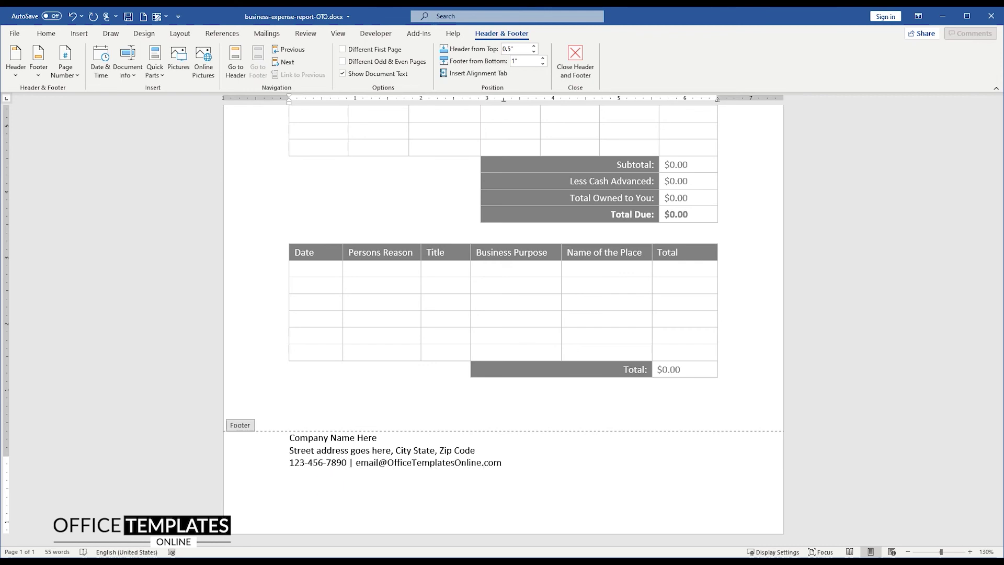
Set the footer distance from the page bottom to 0.5"
{"action": "left_click", "coordinate": [542, 64]}
{"action": "left_click", "coordinate": [542, 64]}
{"action": "left_click", "coordinate": [542, 64]}
{"action": "left_click", "coordinate": [542, 64]}
{"action": "left_click", "coordinate": [543, 64]}
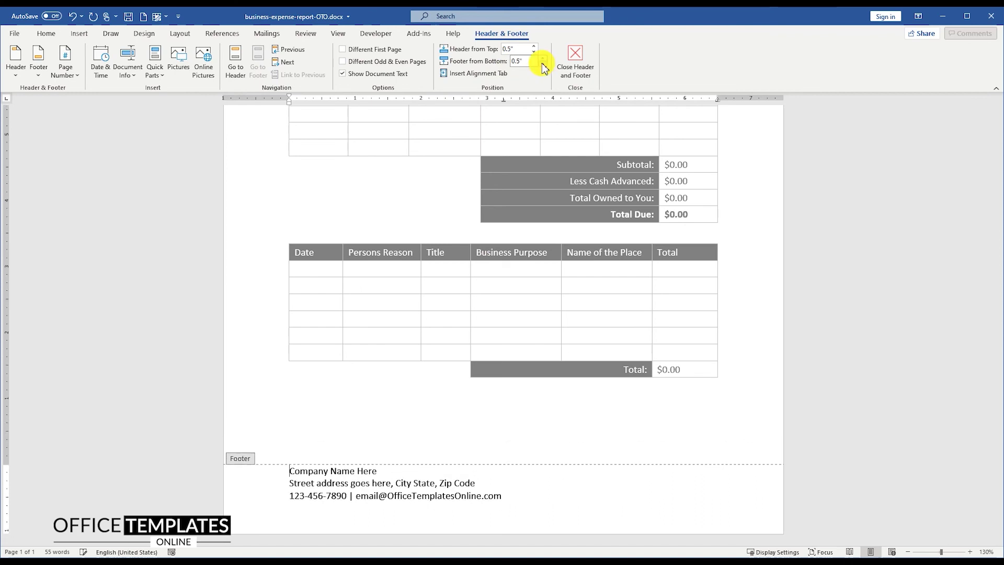
Bold the Company Name Here line, make all footer text gray, and return to the body
{"action": "triple_click", "coordinate": [351, 472]}
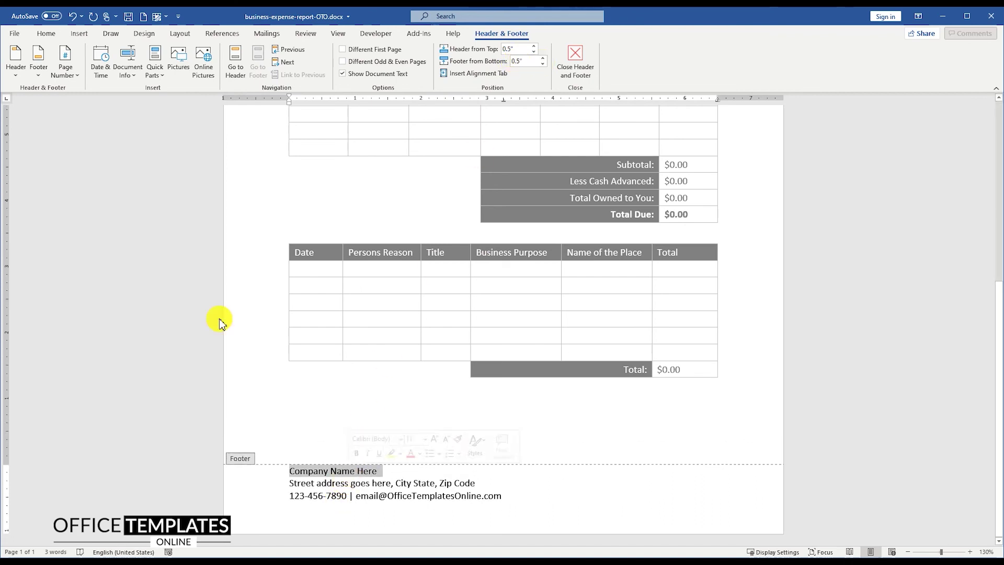
{"action": "left_click", "coordinate": [50, 33]}
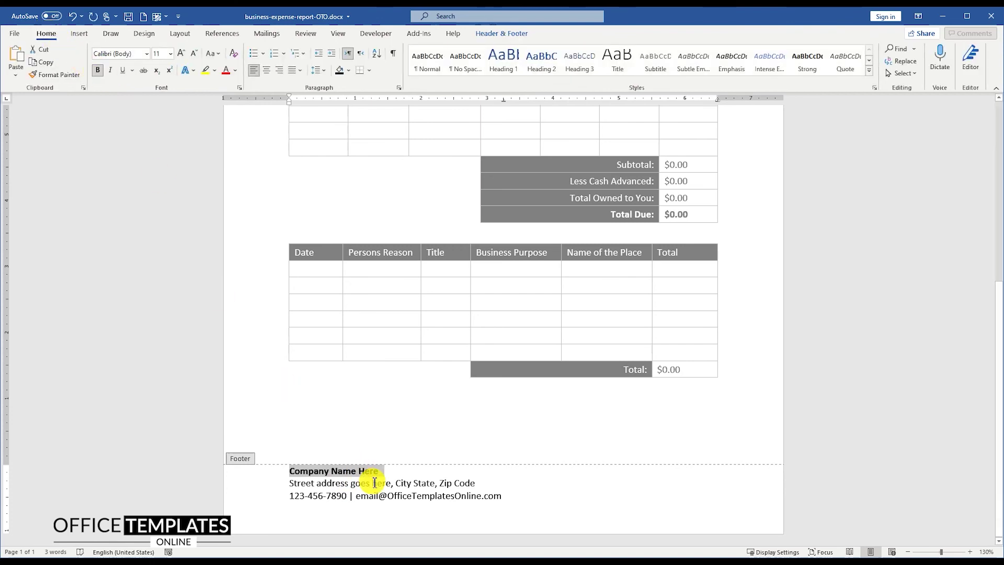
{"action": "key", "text": "ctrl+a"}
{"action": "left_click", "coordinate": [235, 70]}
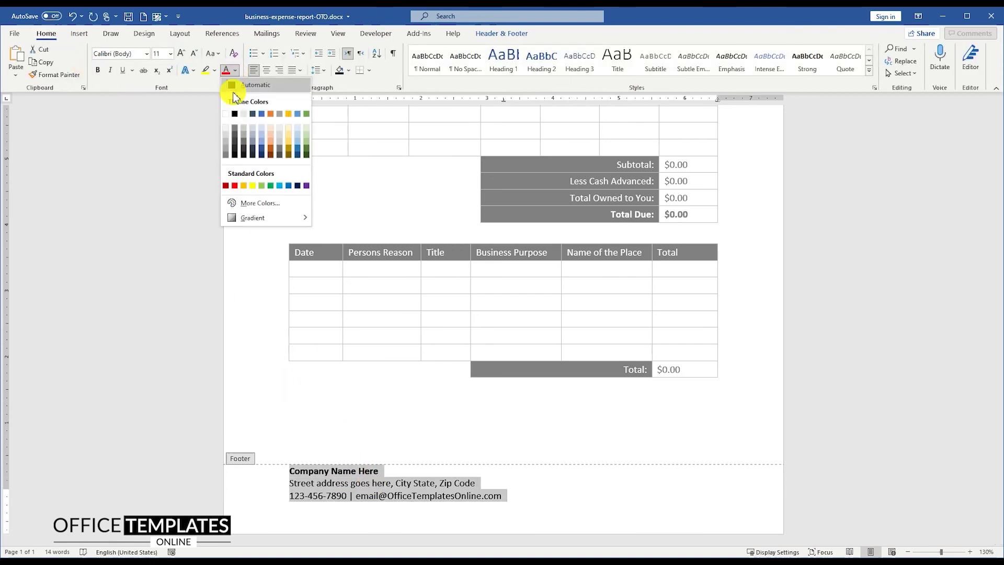
{"action": "left_click", "coordinate": [229, 157]}
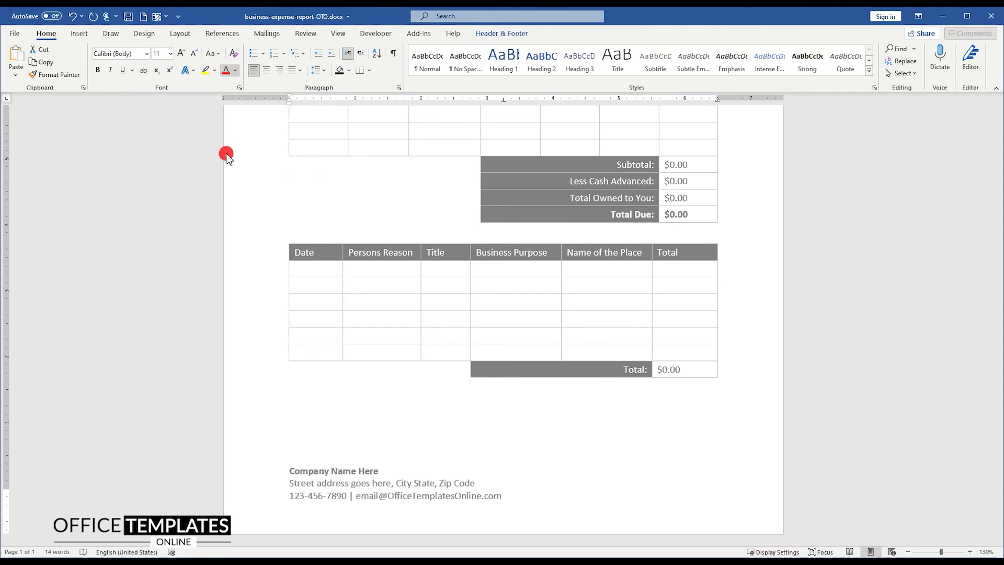
{"action": "double_click", "coordinate": [433, 443]}
{"action": "scroll", "coordinate": [459, 394], "scroll_direction": "down", "scroll_amount": 4}
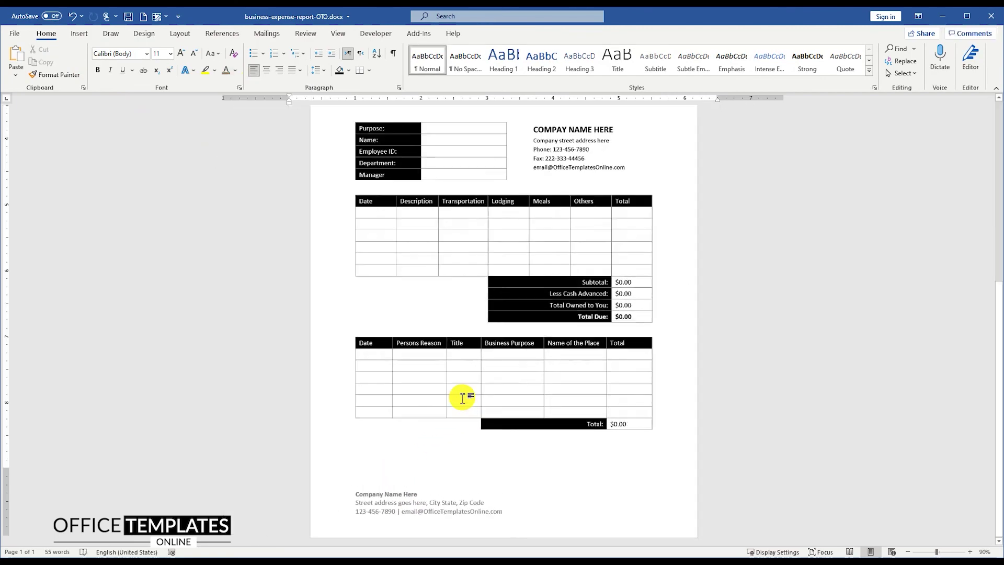
{"action": "scroll", "coordinate": [461, 397], "scroll_direction": "down", "scroll_amount": 2}
{"action": "scroll", "coordinate": [672, 361], "scroll_direction": "up", "scroll_amount": 1}
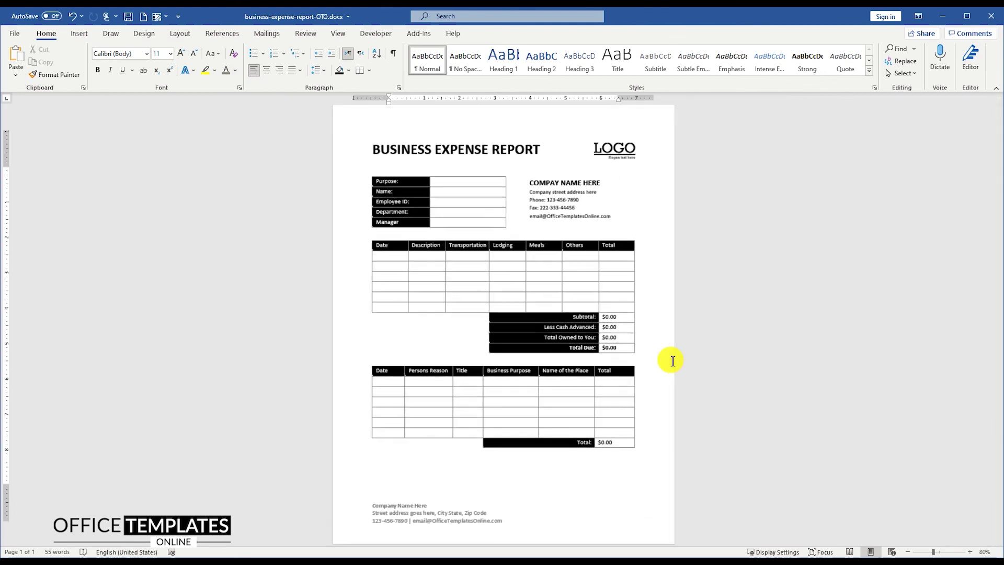